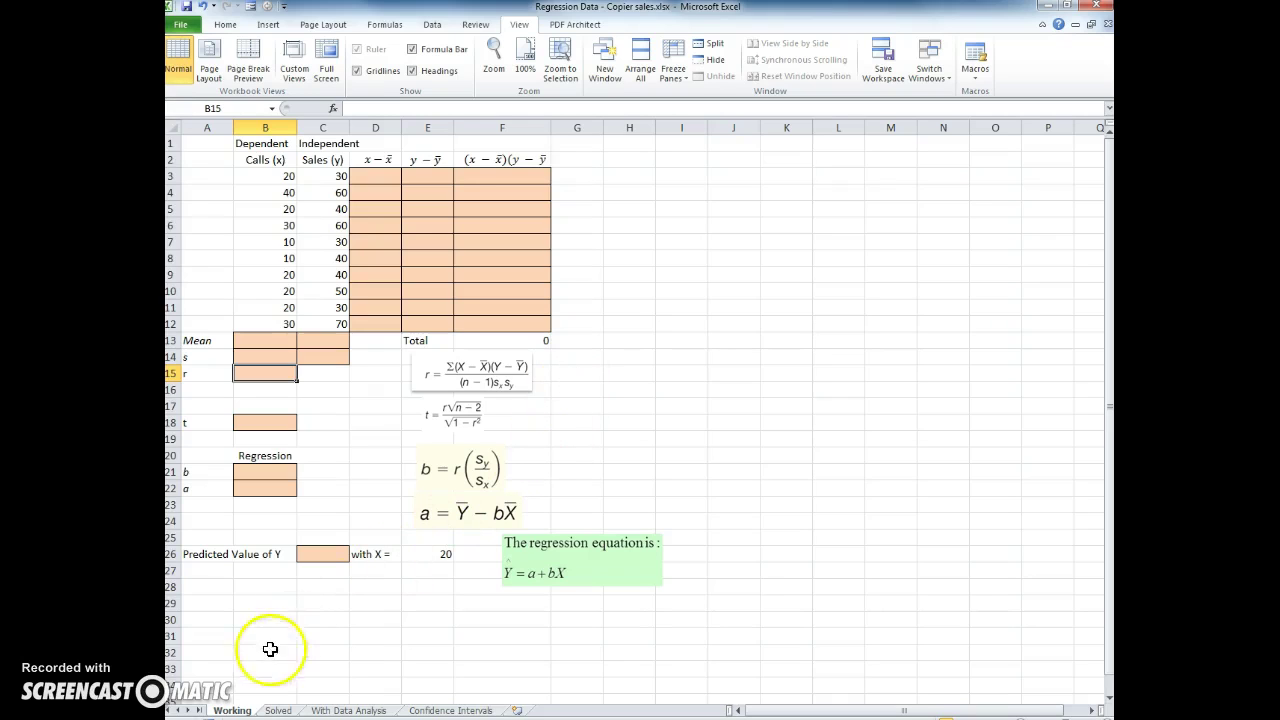
Compare the Solved sheet's finished answers with the Working sheet template
{"action": "left_click", "coordinate": [278, 710]}
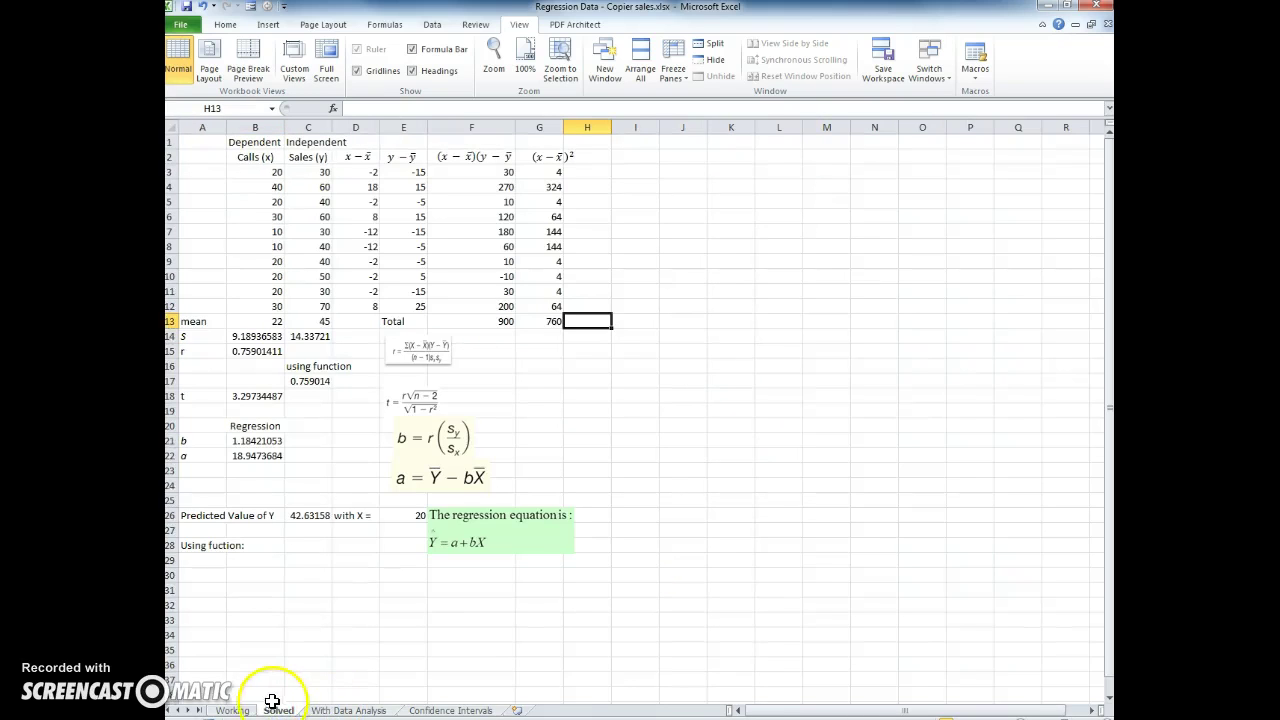
{"action": "left_click", "coordinate": [233, 710]}
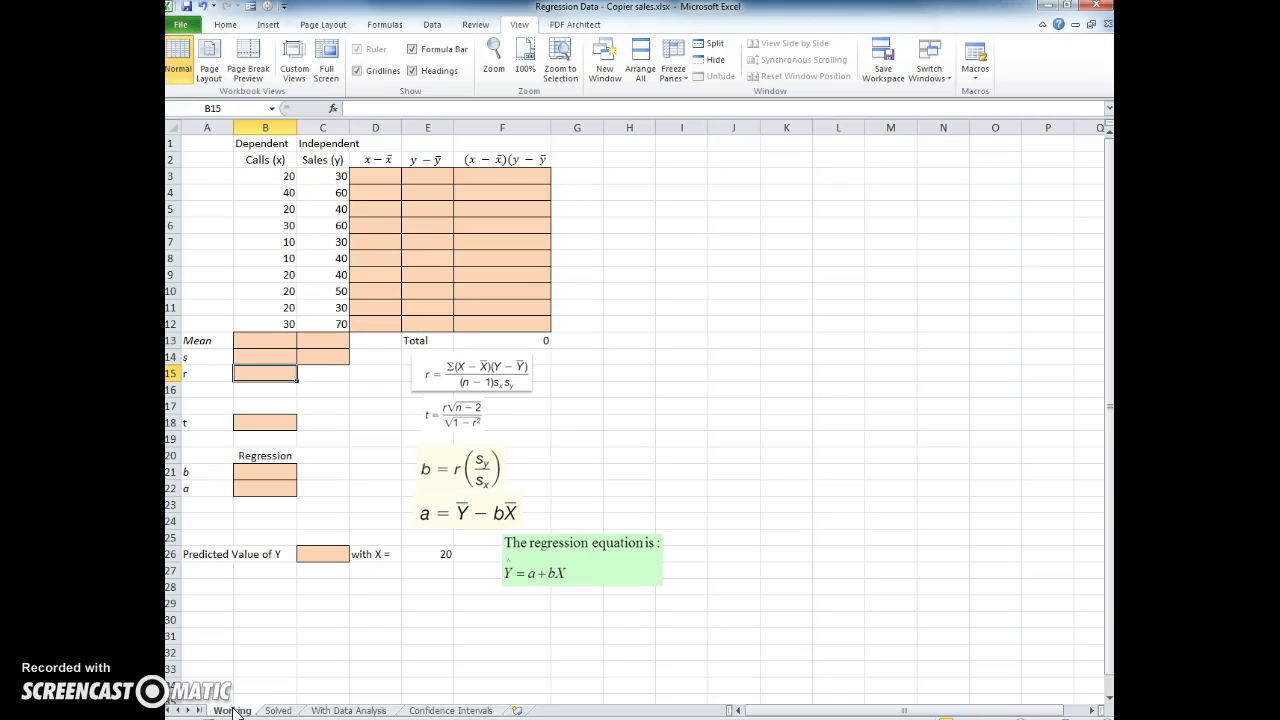
{"action": "left_click", "coordinate": [279, 710]}
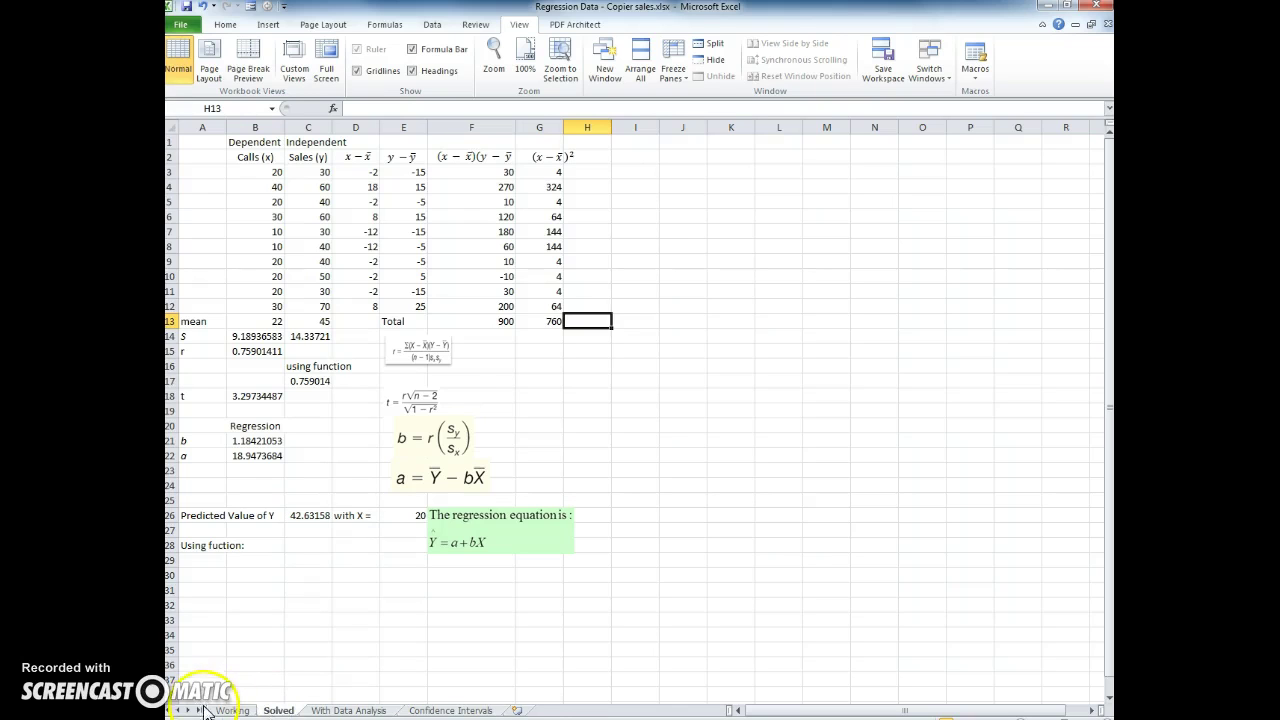
{"action": "left_click", "coordinate": [232, 710]}
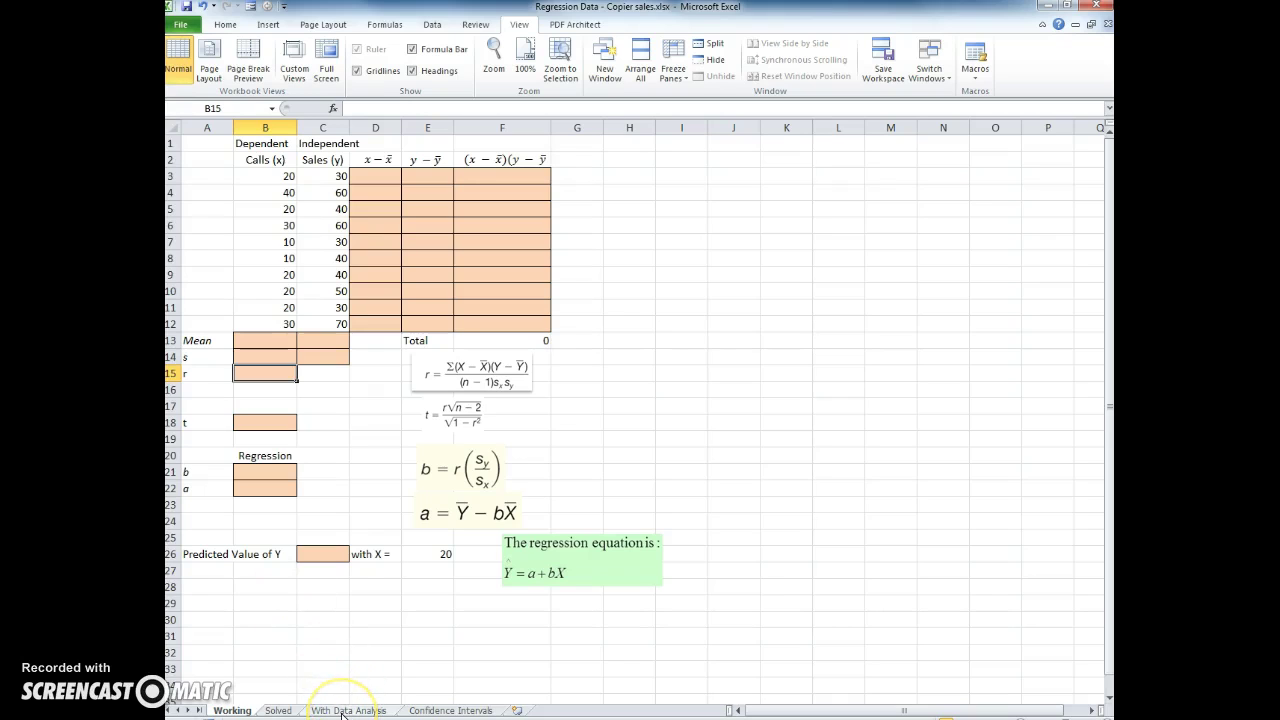
Put AutoSum Average of the Calls values in B13 and fill it to C13, giving 22 and 45
{"action": "left_click", "coordinate": [273, 337]}
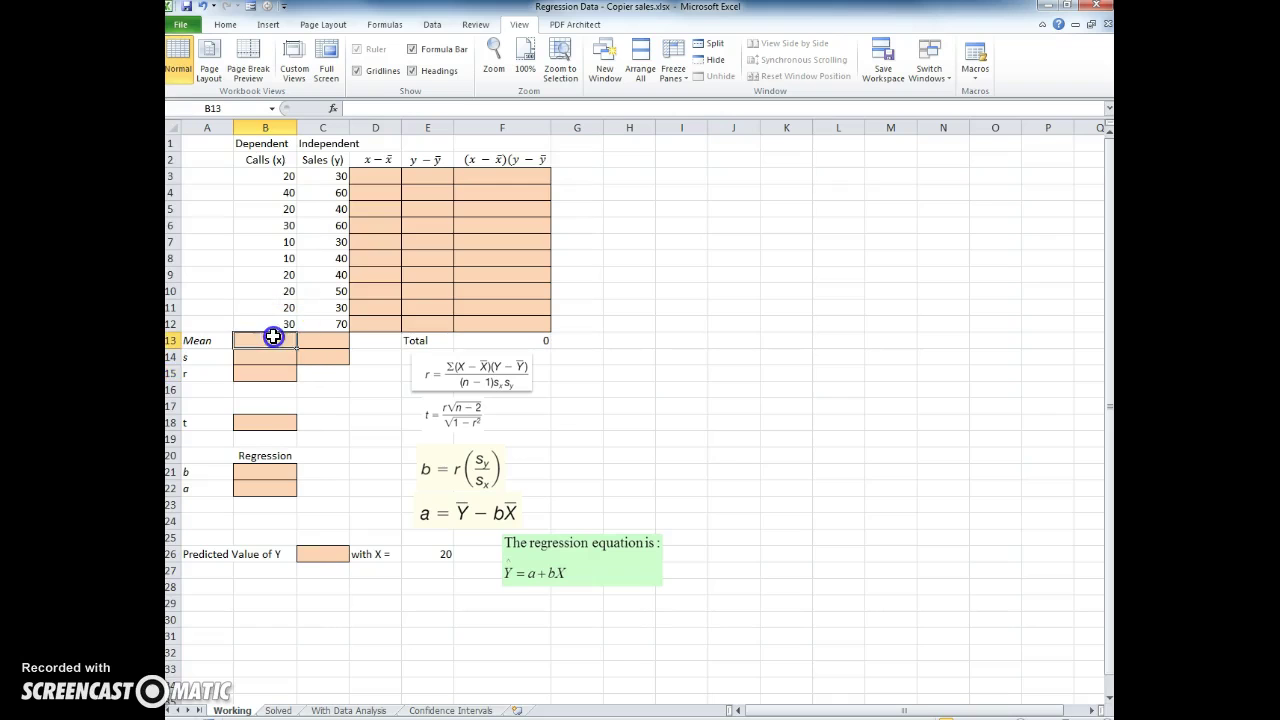
{"action": "left_click", "coordinate": [224, 22]}
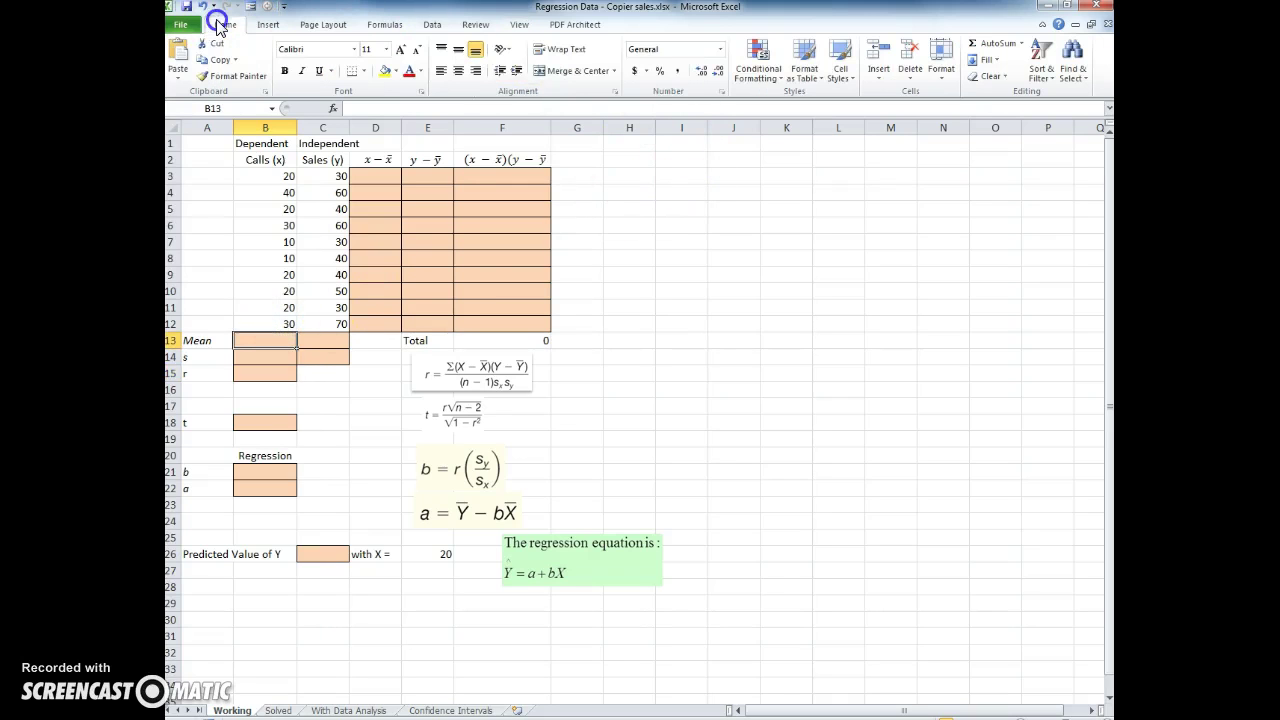
{"action": "left_click", "coordinate": [1021, 43]}
{"action": "left_click", "coordinate": [1005, 77]}
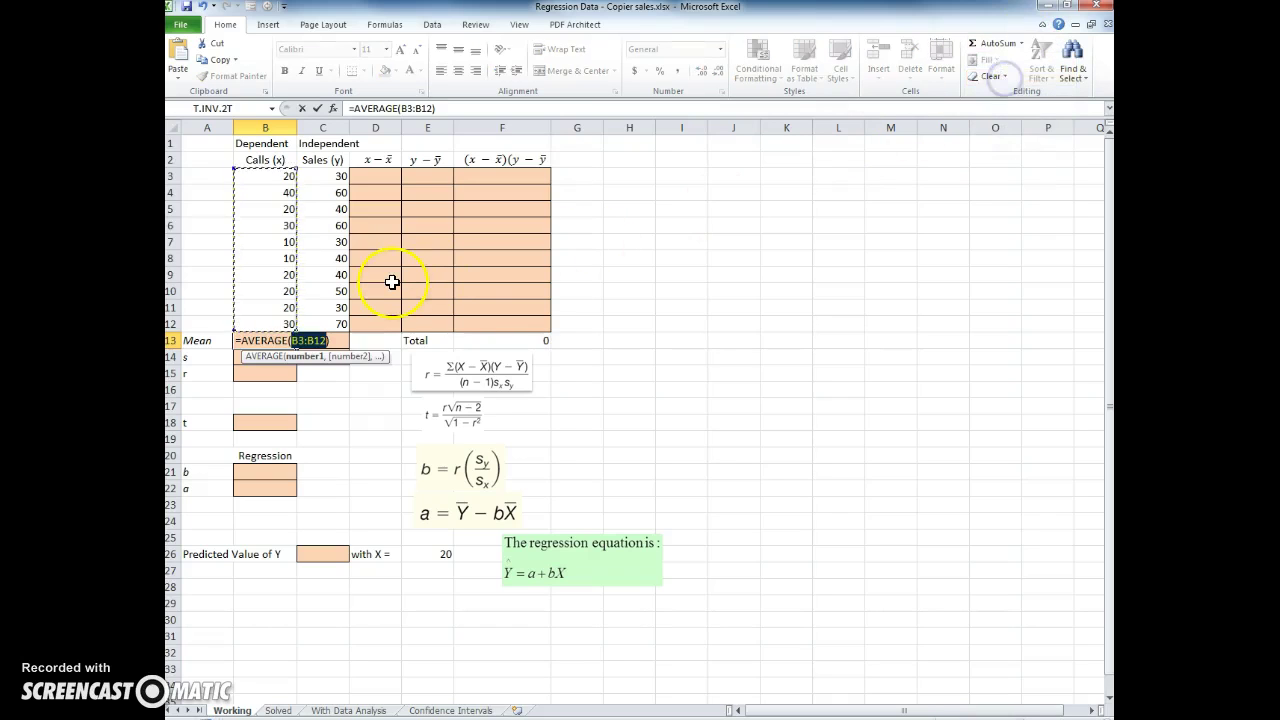
{"action": "key", "text": "Return"}
{"action": "left_click", "coordinate": [249, 340]}
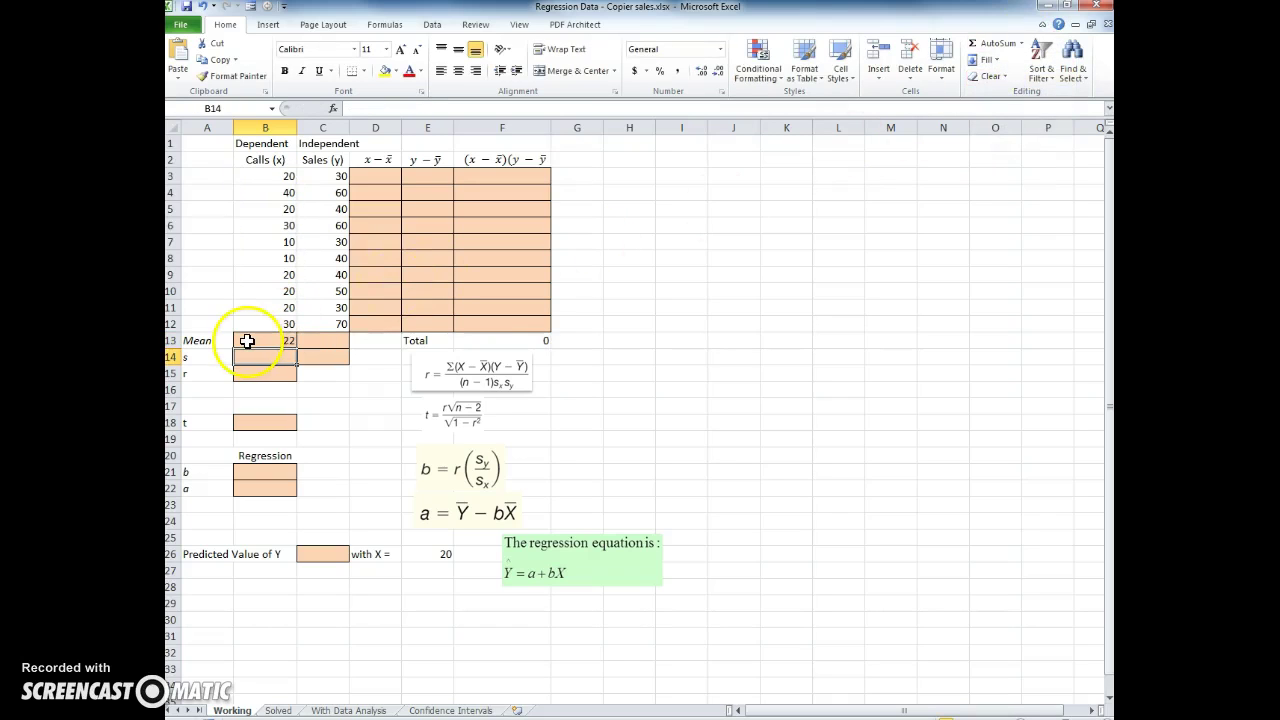
{"action": "left_click_drag", "start_coordinate": [324, 350], "coordinate": [331, 341]}
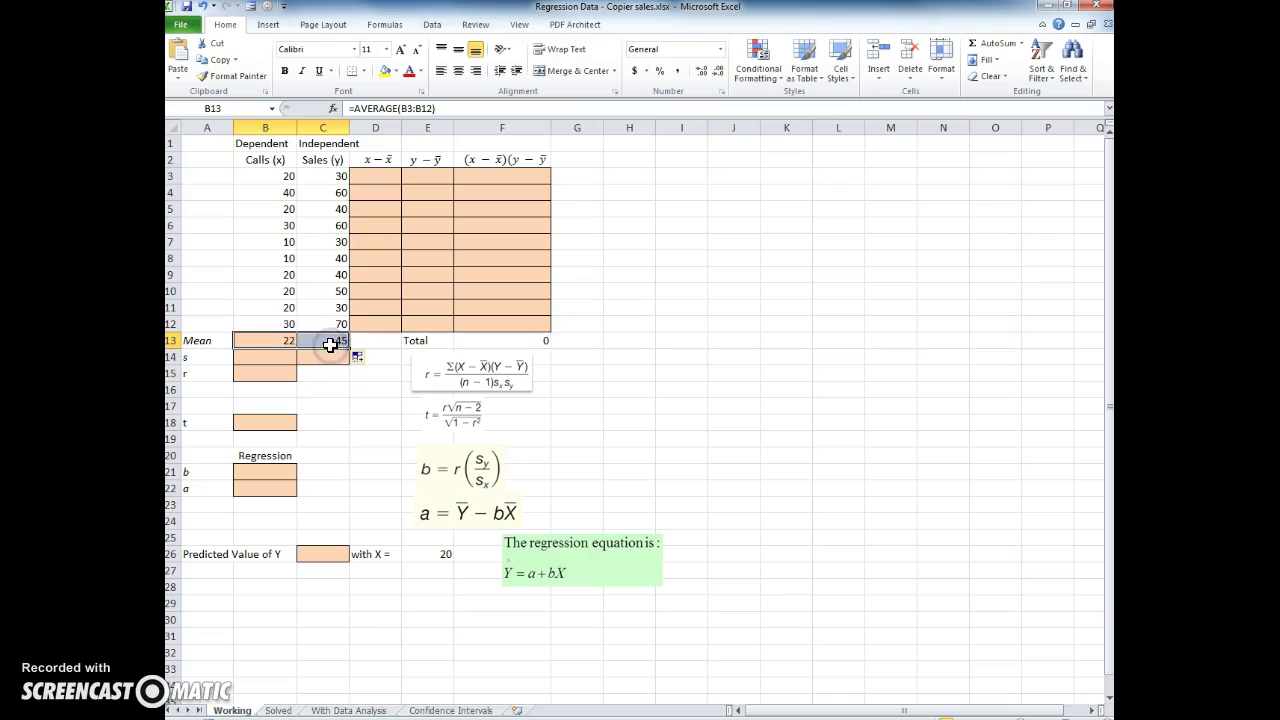
Enter =STDEV.S(B3:B12) in B14, giving 9.18936583, and fill it across to C14
{"action": "left_click", "coordinate": [264, 356]}
{"action": "type", "text": "="}
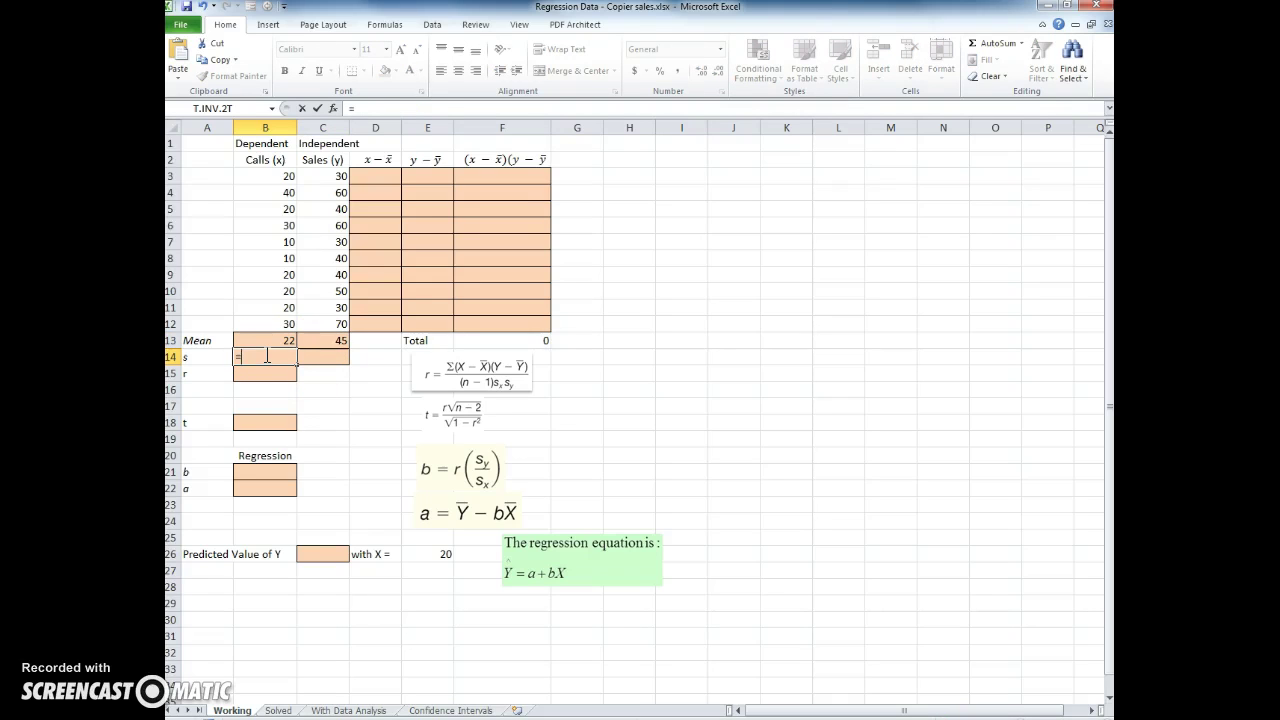
{"action": "type", "text": "s"}
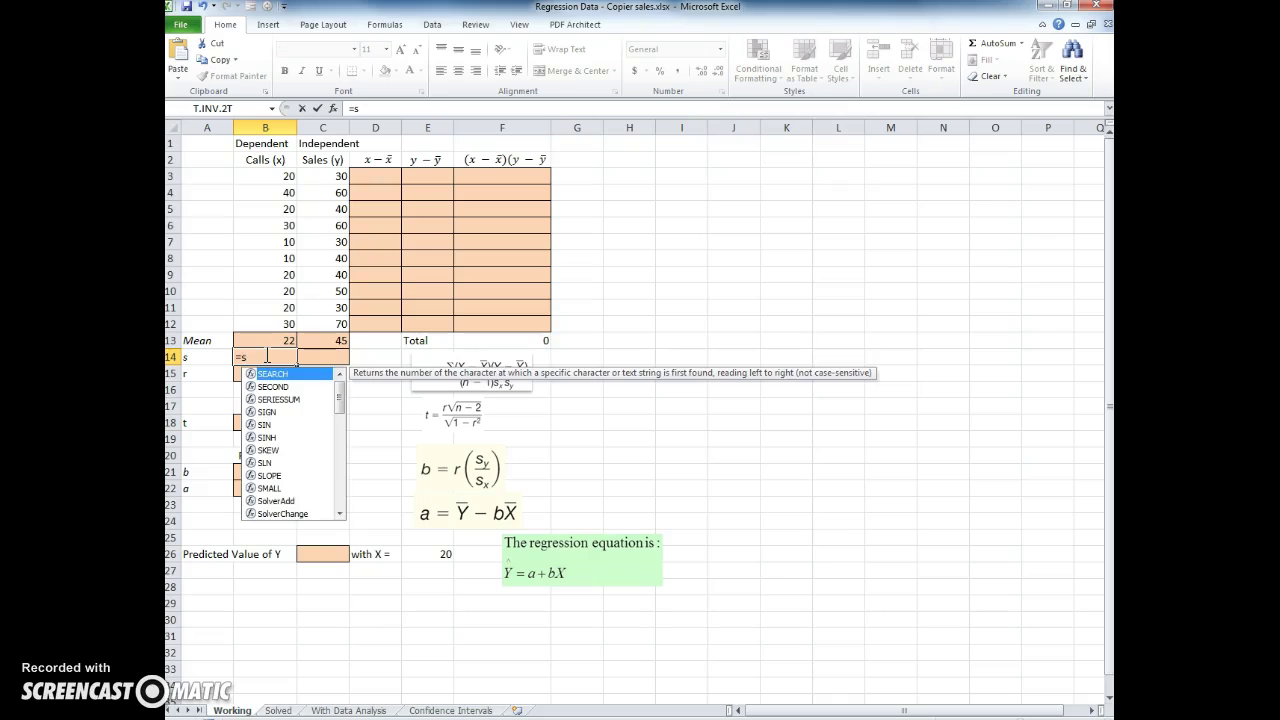
{"action": "type", "text": "td"}
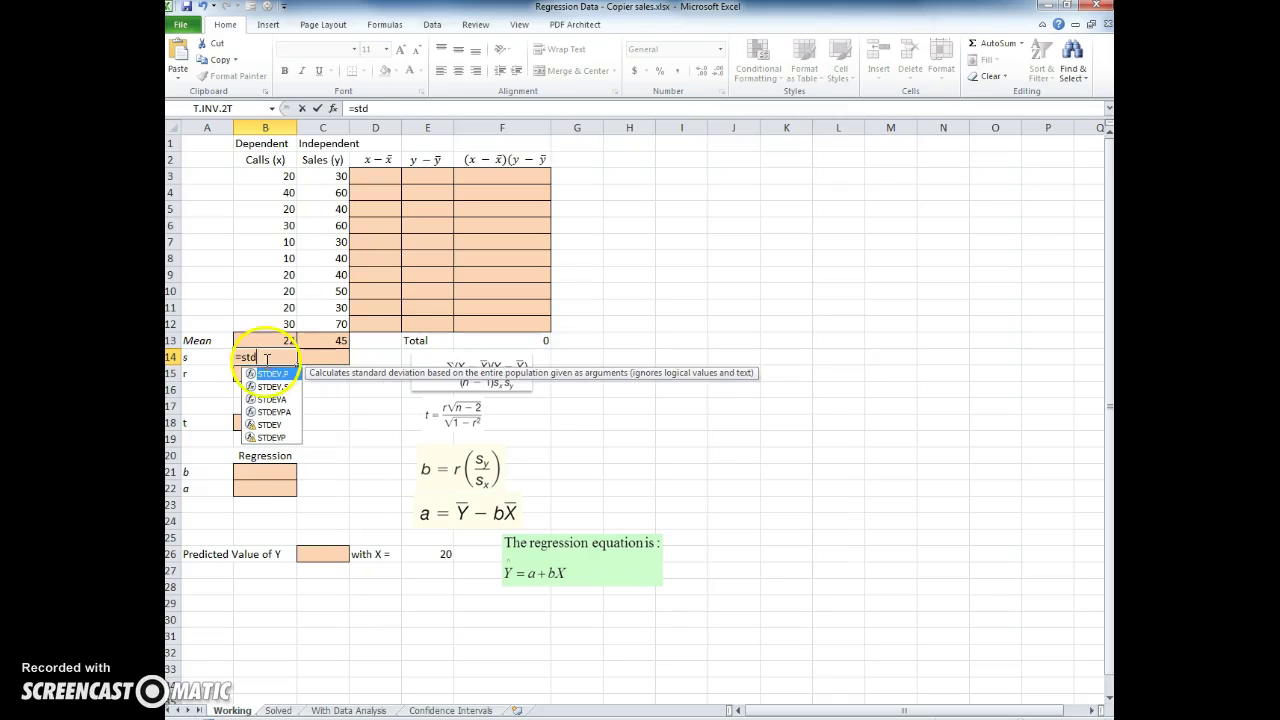
{"action": "left_click", "coordinate": [267, 386]}
{"action": "double_click", "coordinate": [267, 386]}
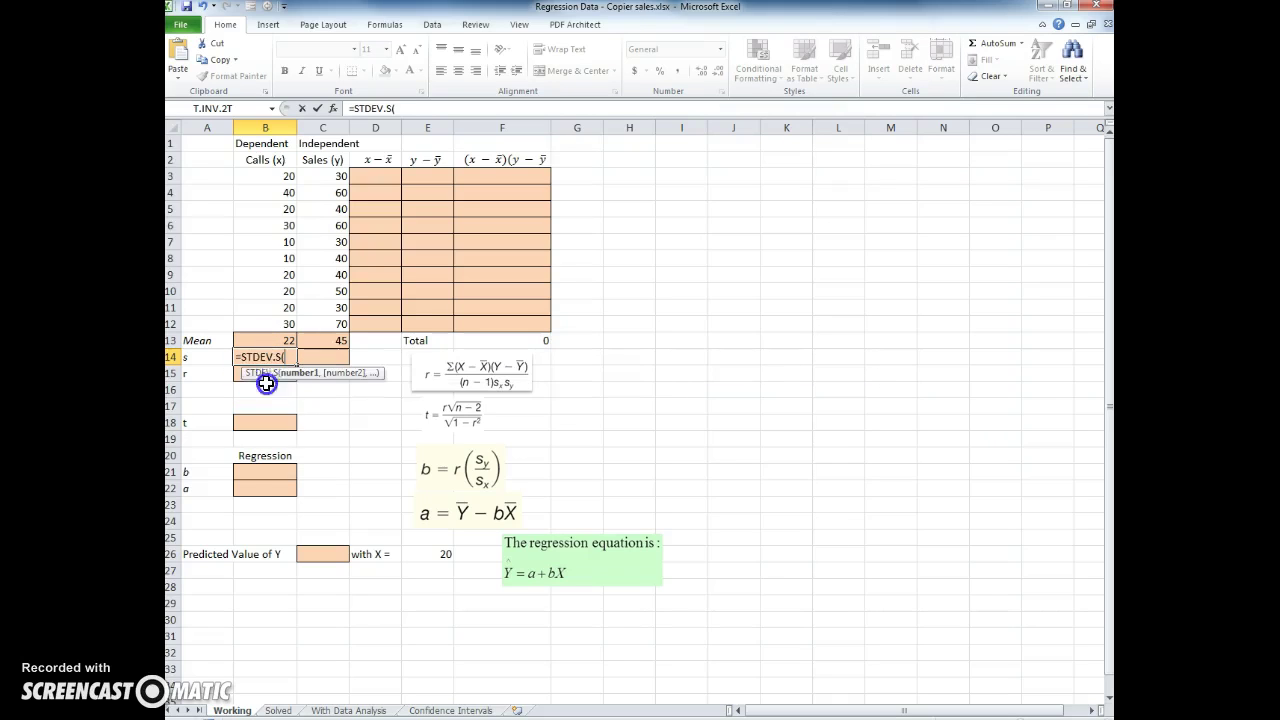
{"action": "left_click_drag", "start_coordinate": [266, 174], "coordinate": [258, 322]}
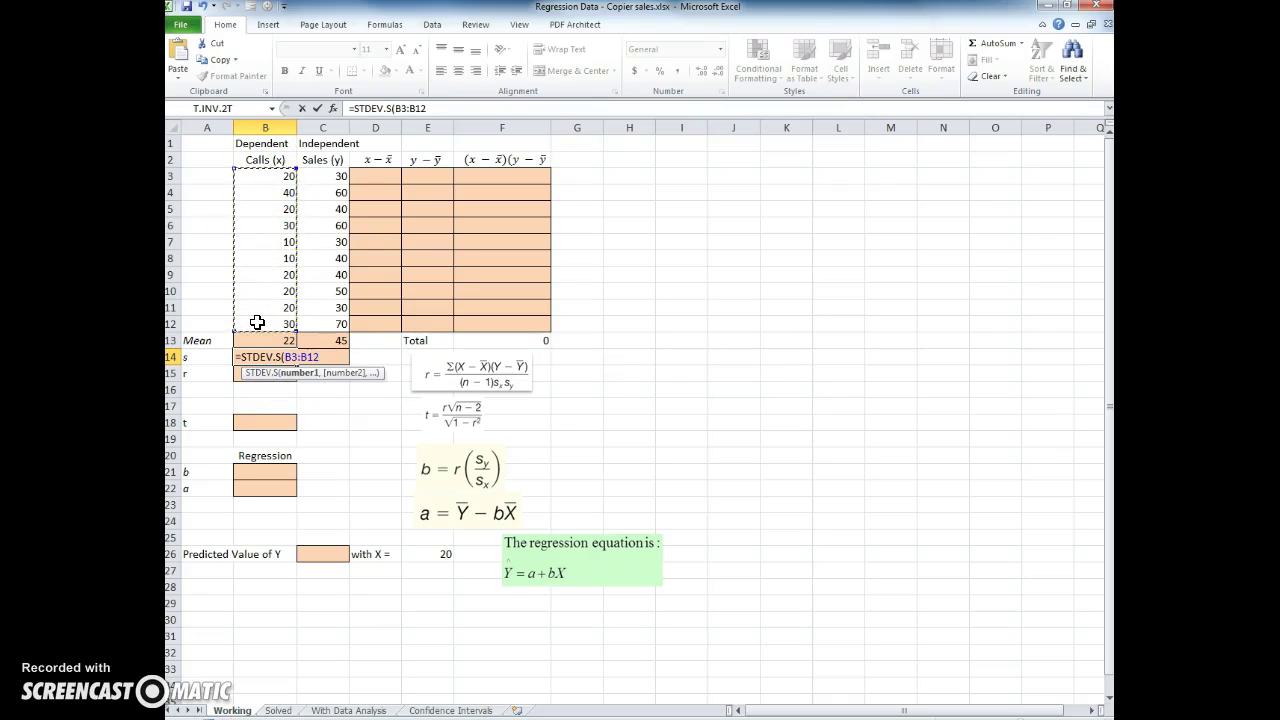
{"action": "key", "text": "Return"}
{"action": "left_click", "coordinate": [276, 356]}
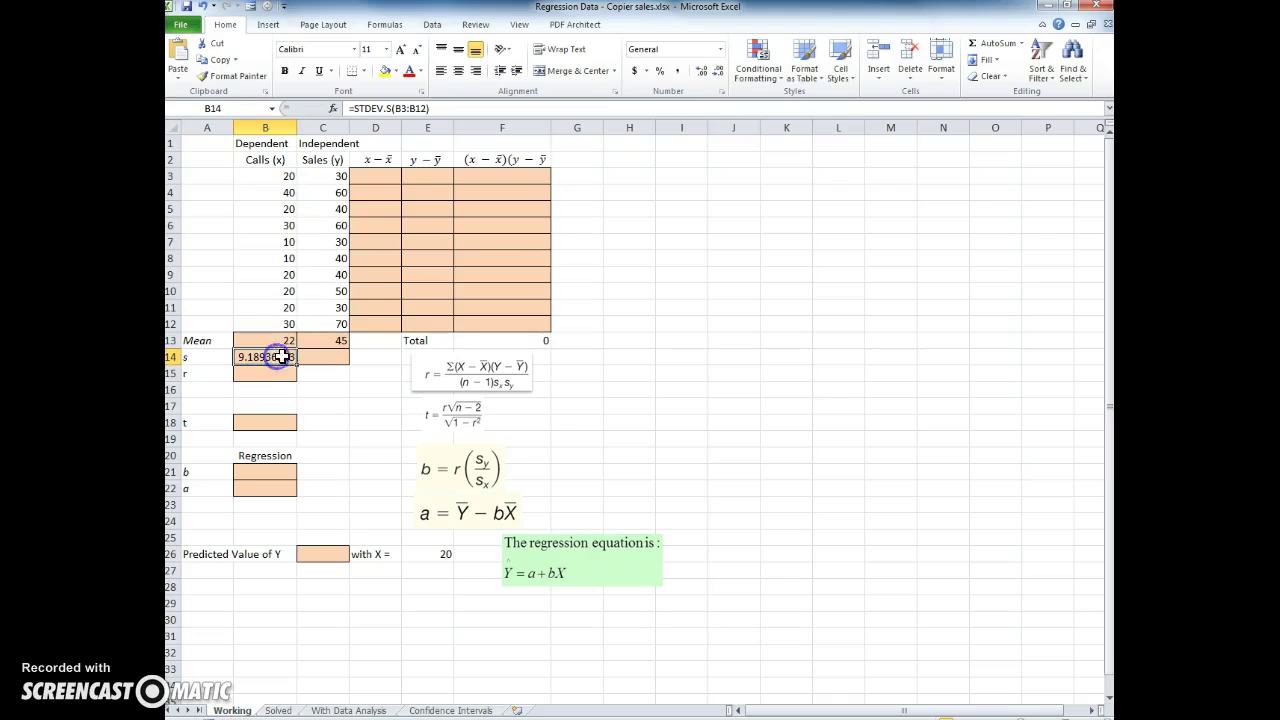
{"action": "left_click_drag", "start_coordinate": [298, 368], "coordinate": [337, 357]}
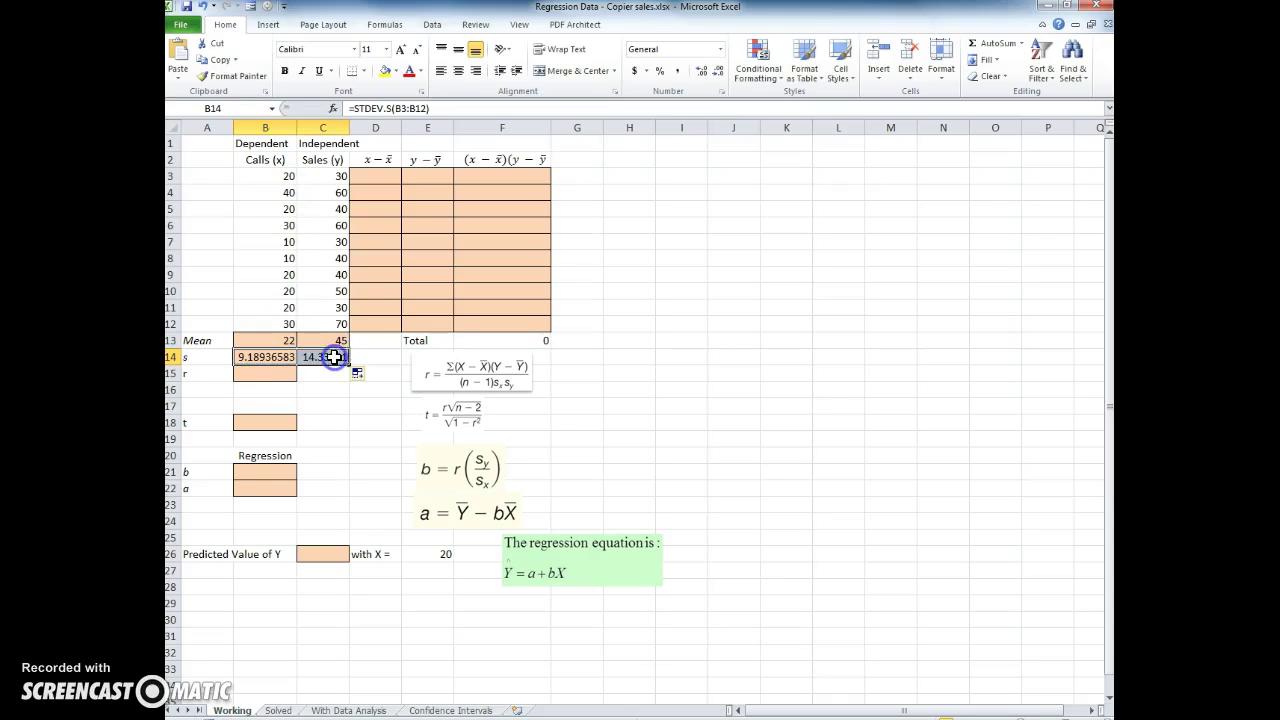
Enter =B3-$B$13 in D3 and fill it down to D12, giving deviations -2, 18, -2 … 8
{"action": "left_click", "coordinate": [379, 175]}
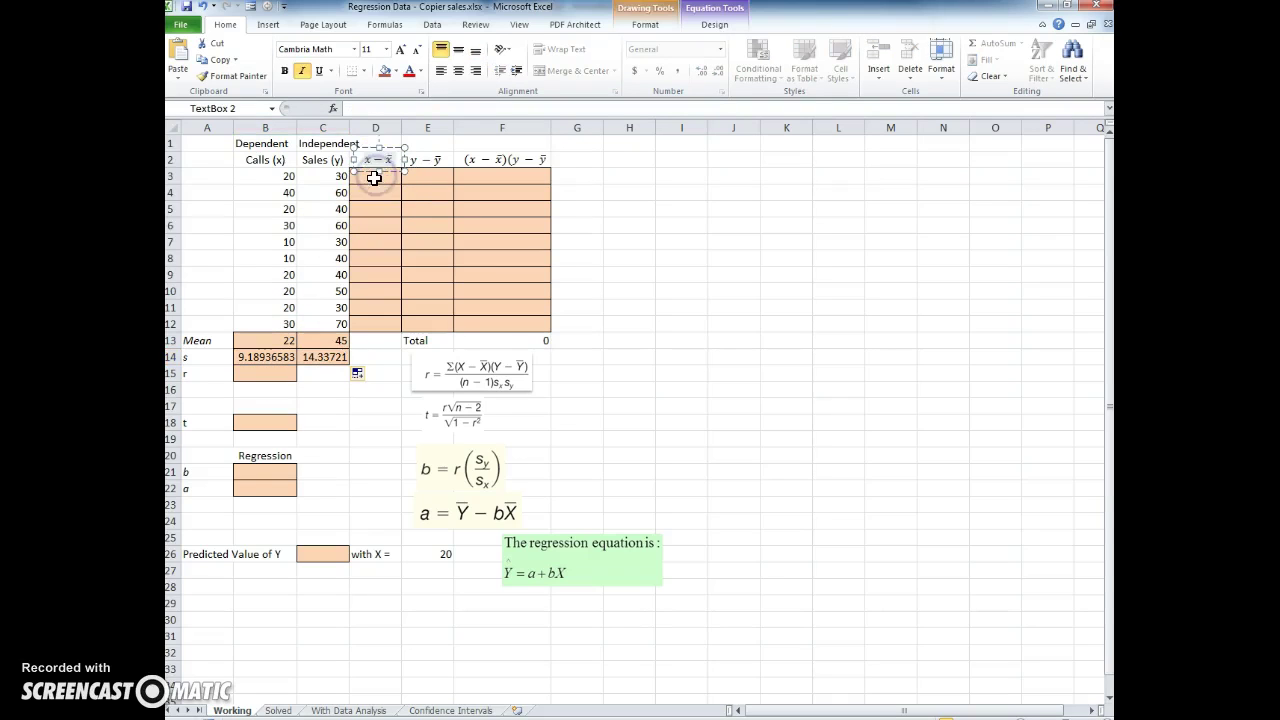
{"action": "left_click", "coordinate": [377, 180]}
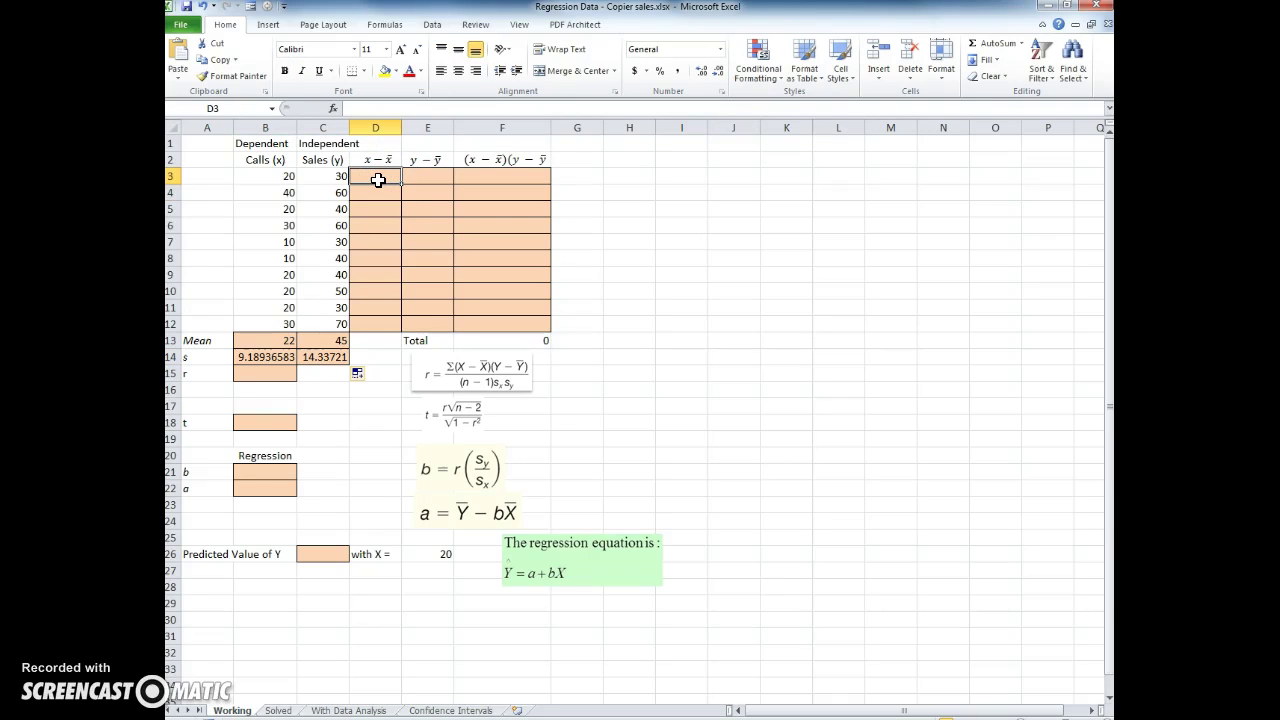
{"action": "type", "text": "="}
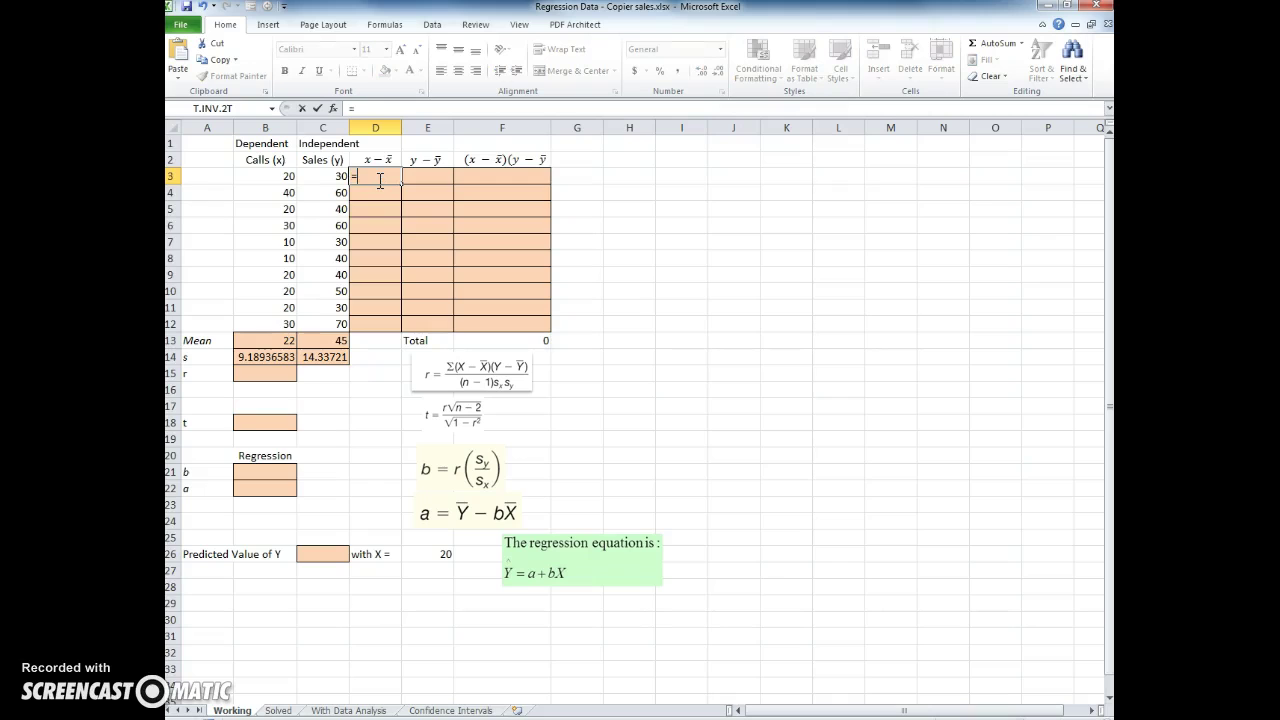
{"action": "key", "text": "Left"}
{"action": "key", "text": "Left"}
{"action": "type", "text": "-"}
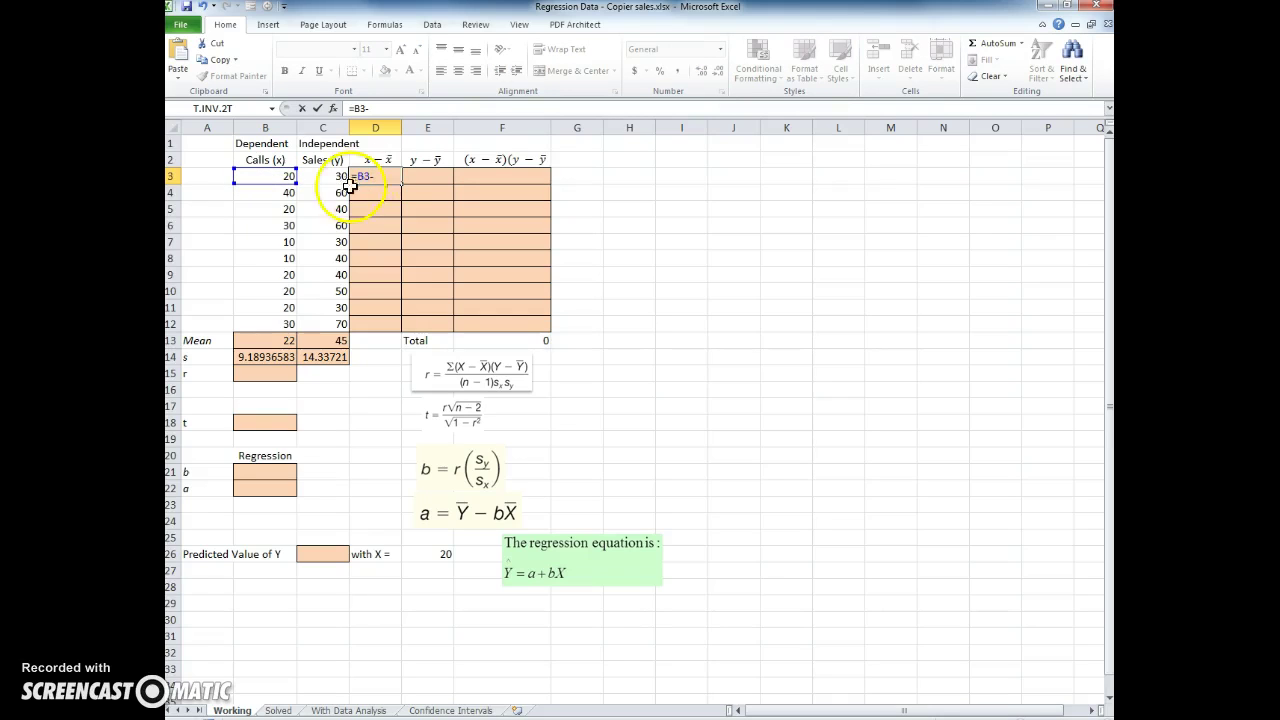
{"action": "left_click", "coordinate": [267, 338]}
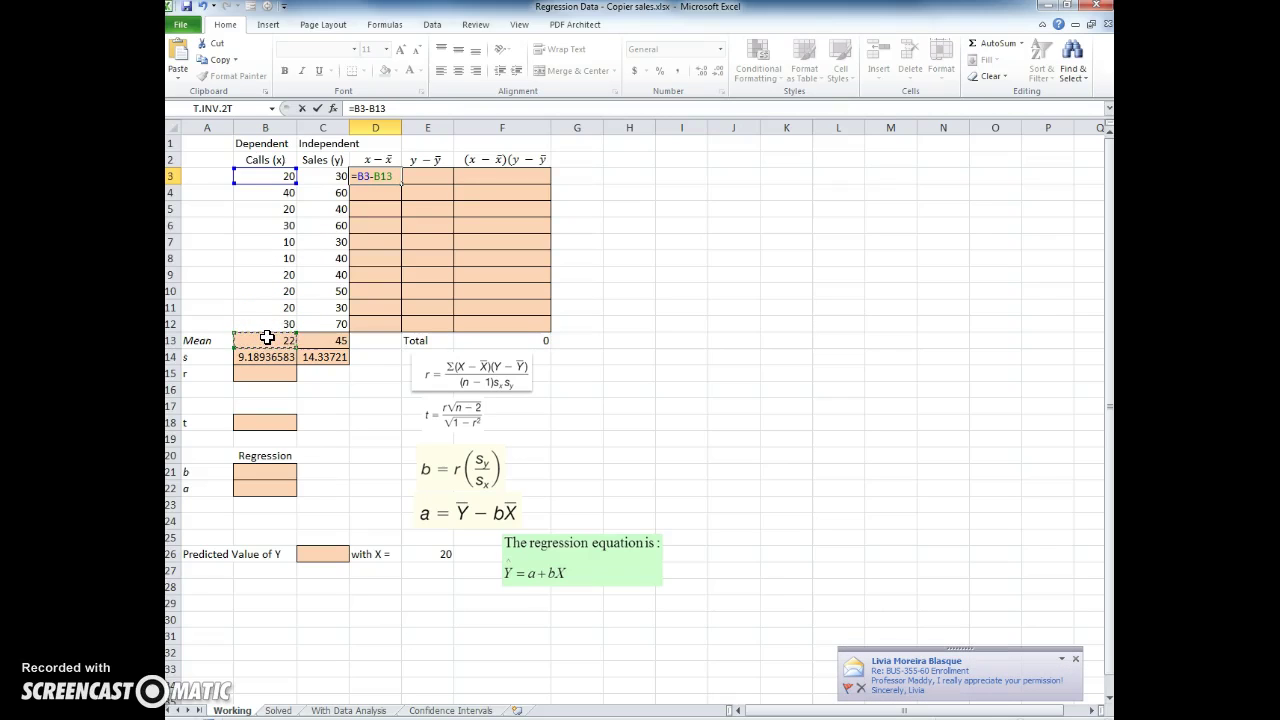
{"action": "key", "text": "F4"}
{"action": "left_click", "coordinate": [278, 337]}
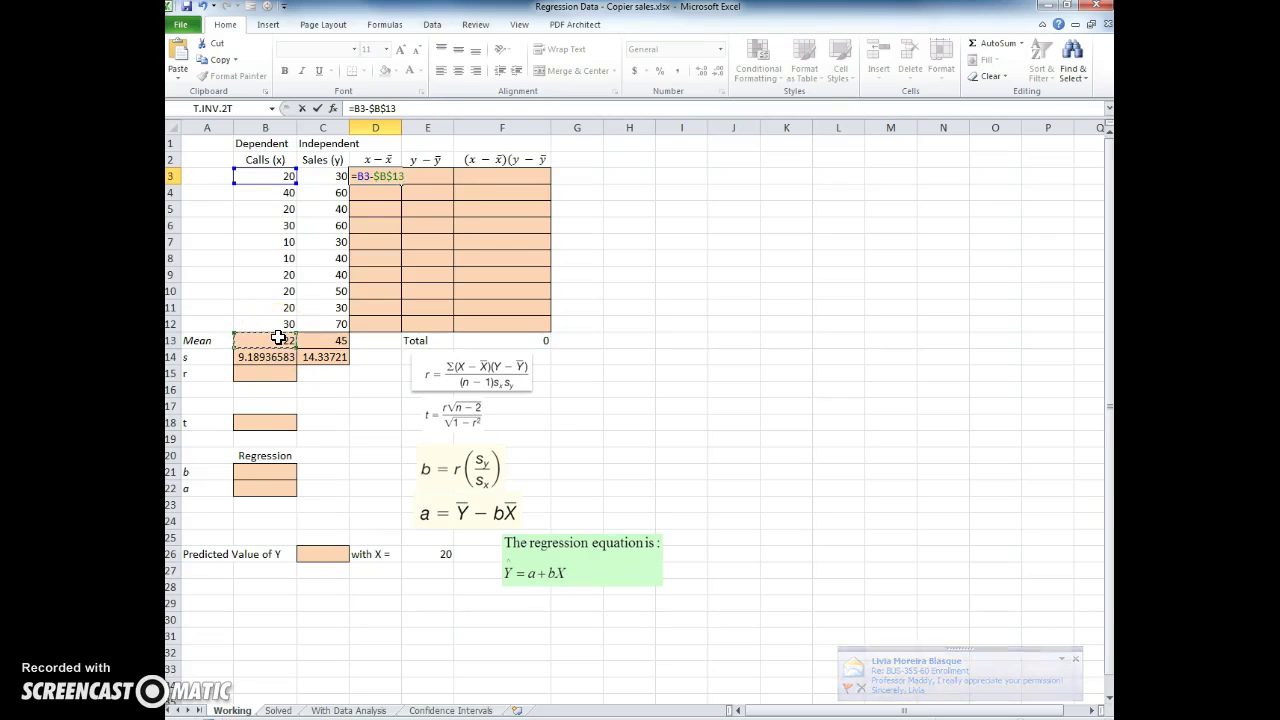
{"action": "key", "text": "Return"}
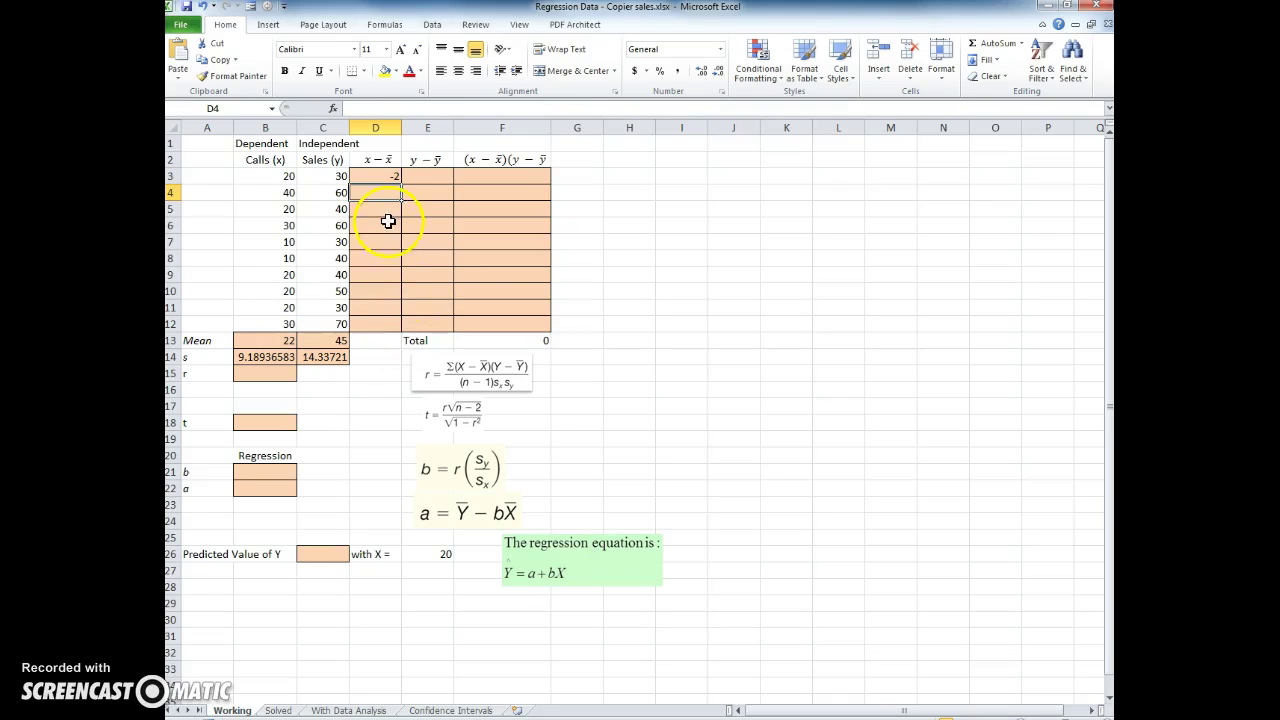
{"action": "left_click", "coordinate": [373, 175]}
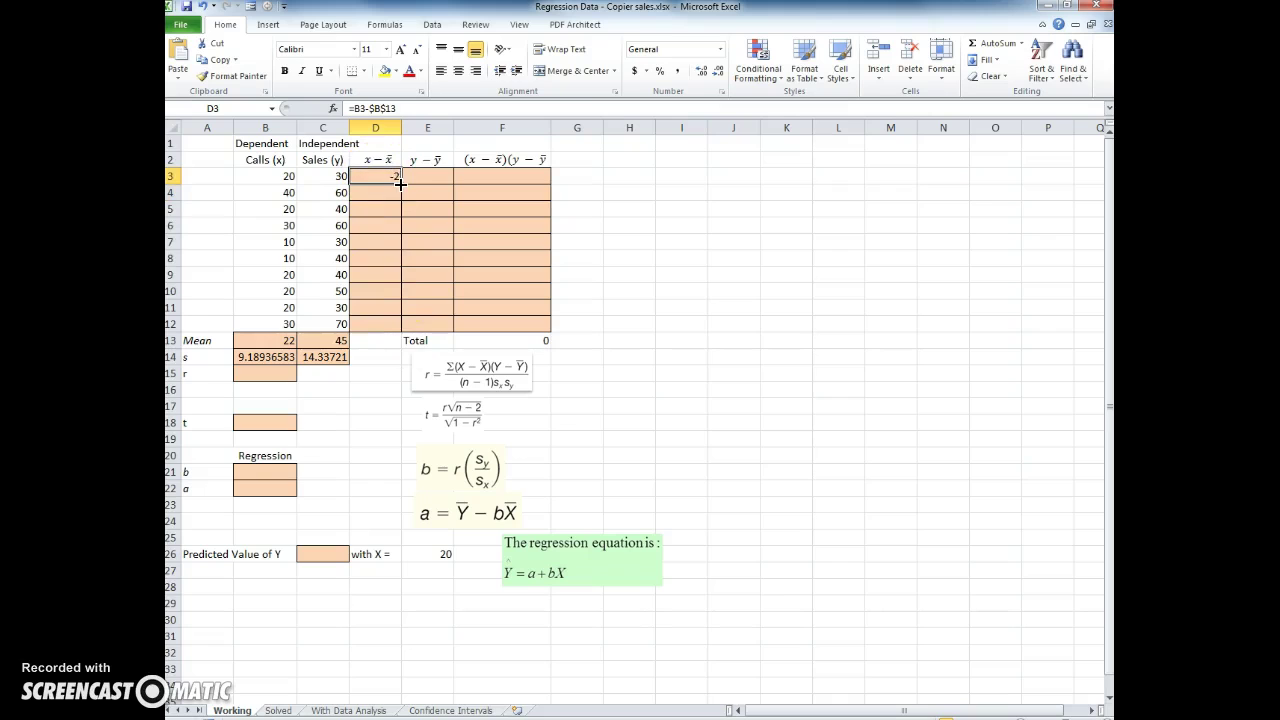
{"action": "left_click_drag", "start_coordinate": [399, 183], "coordinate": [379, 327]}
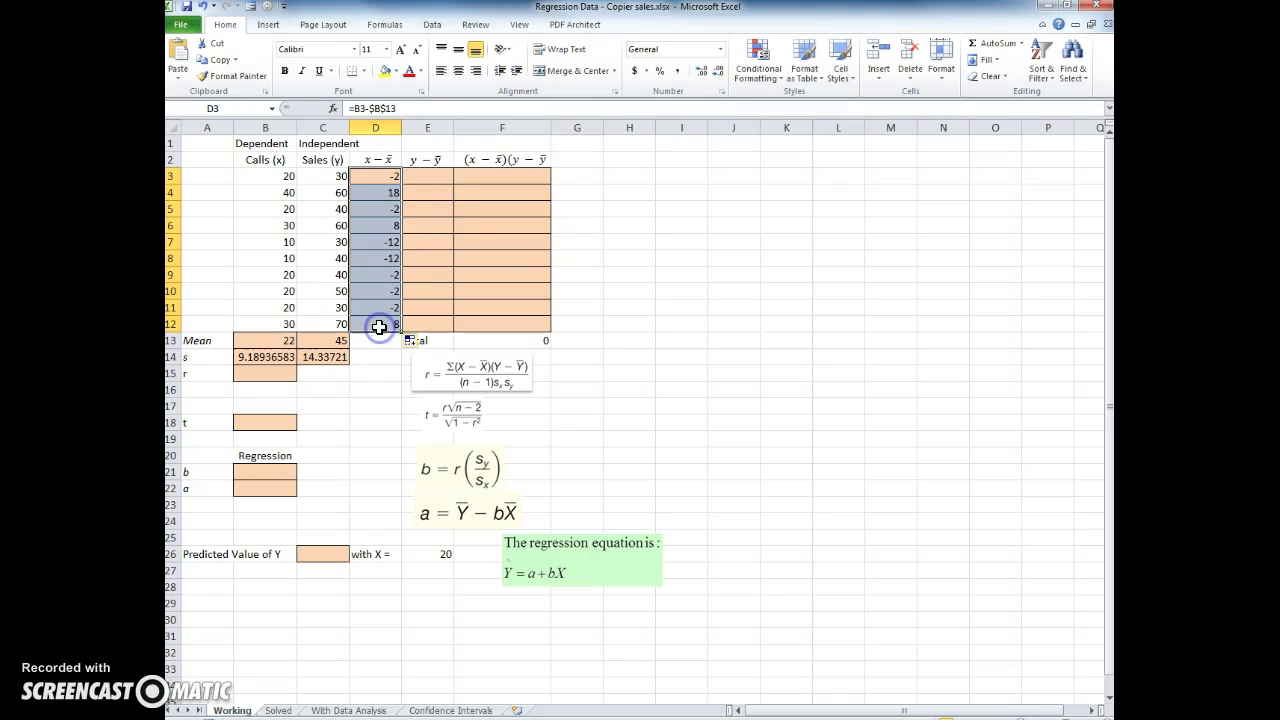
Enter =C3-$C$13 in E3 and fill it down to E12, giving -15, 15, -5 … 25
{"action": "left_click", "coordinate": [437, 177]}
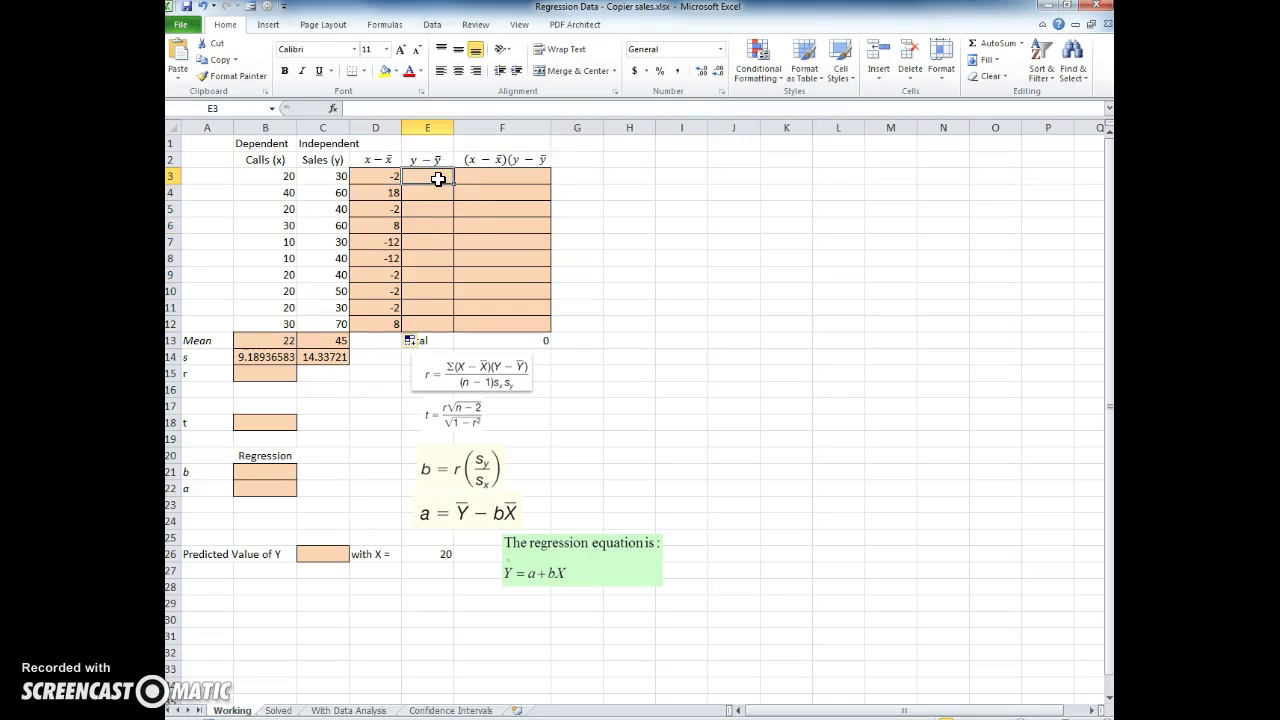
{"action": "type", "text": "="}
{"action": "key", "text": "Left"}
{"action": "key", "text": "Left"}
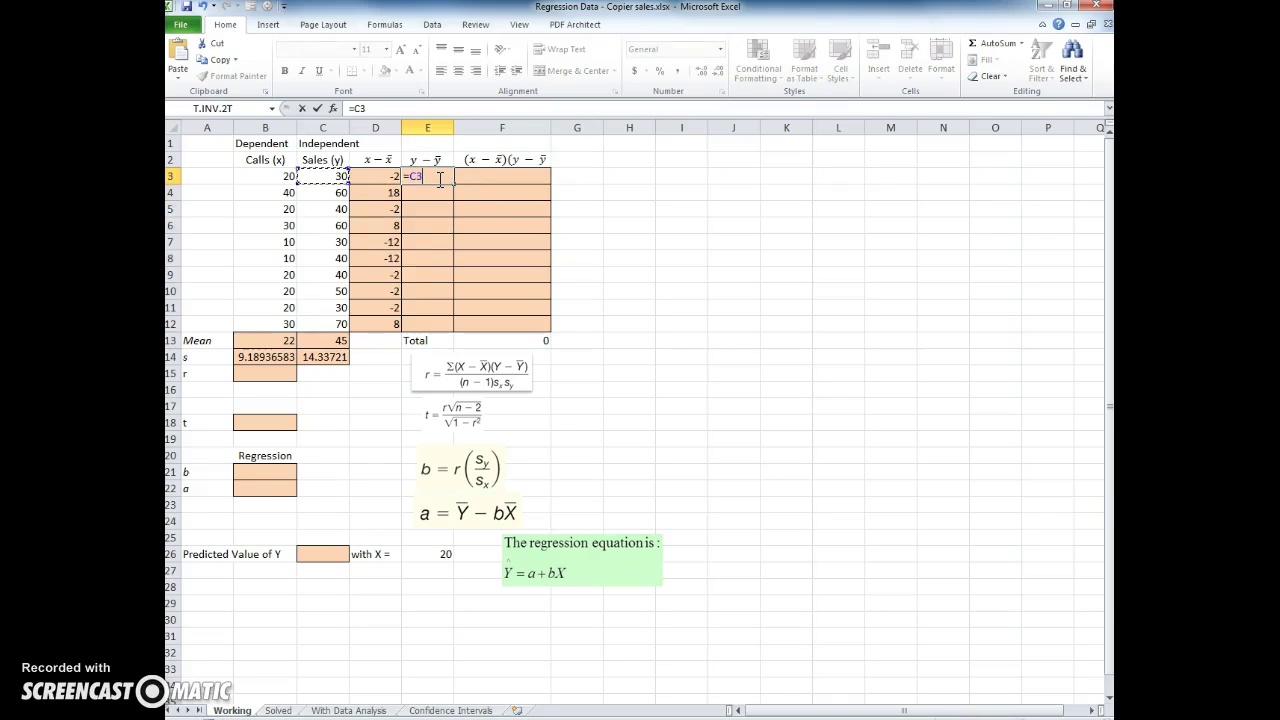
{"action": "type", "text": "-"}
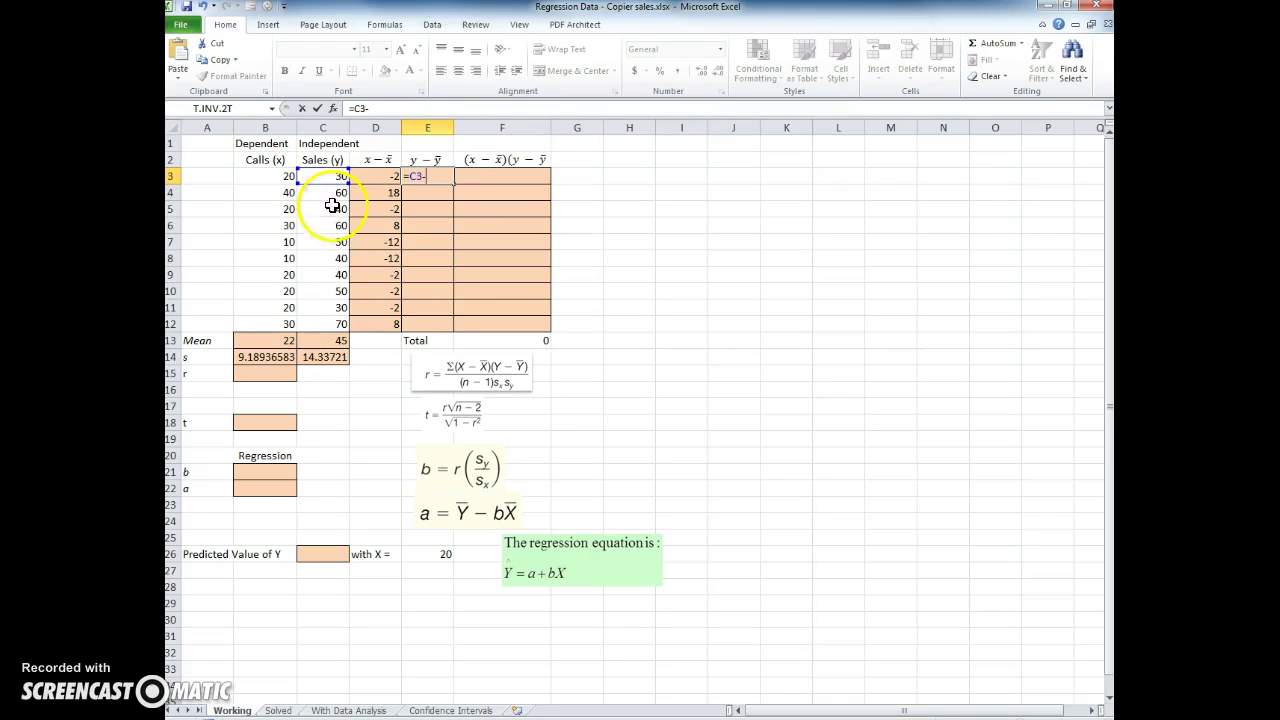
{"action": "left_click", "coordinate": [321, 337]}
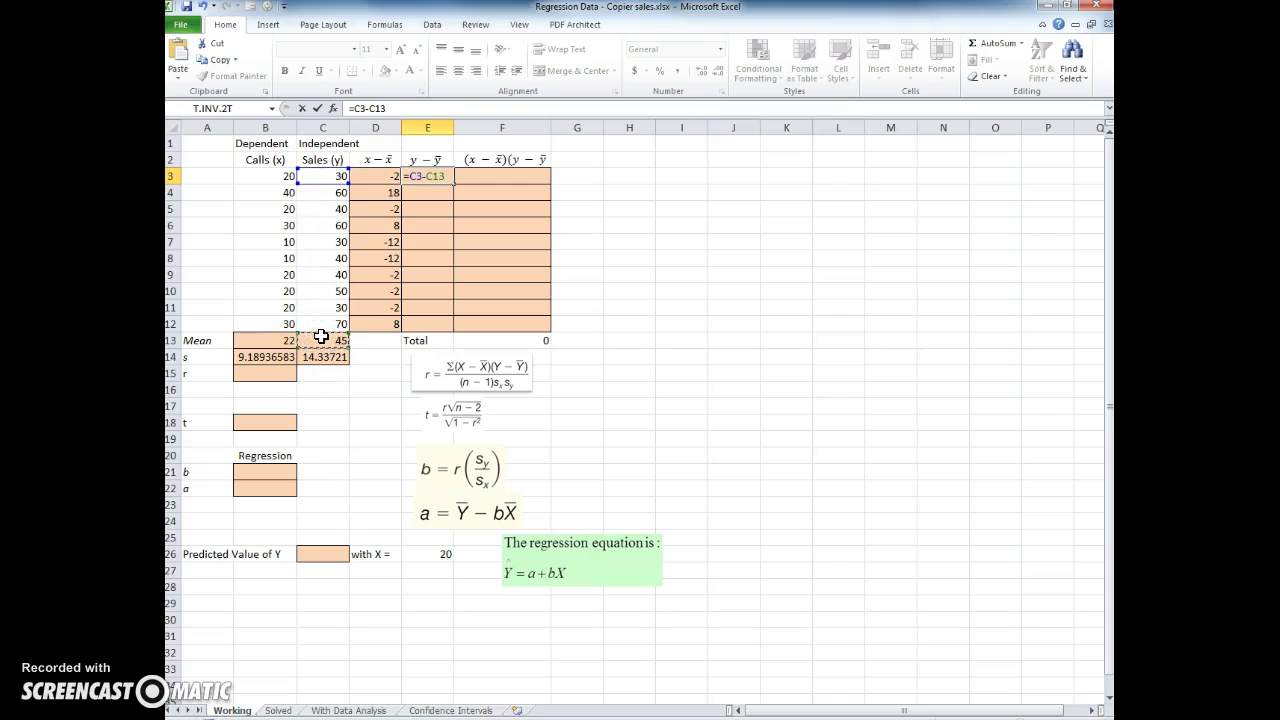
{"action": "key", "text": "F4"}
{"action": "key", "text": "Return"}
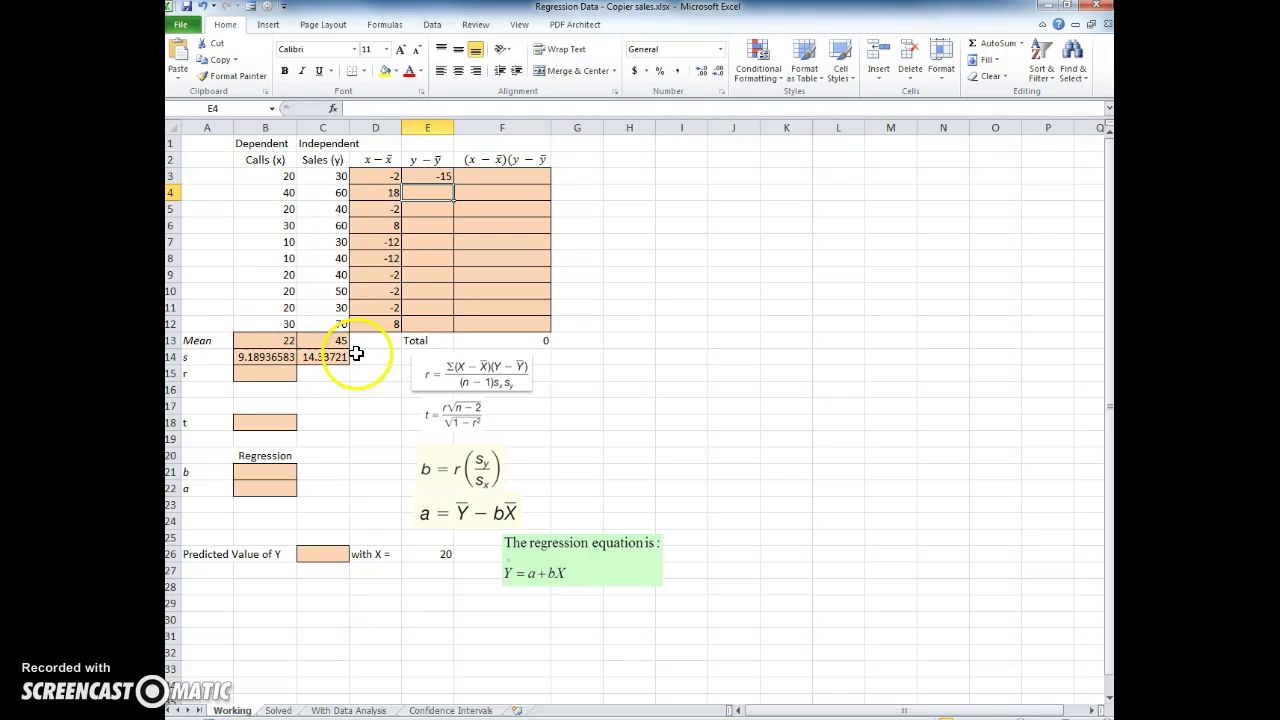
{"action": "left_click", "coordinate": [432, 177]}
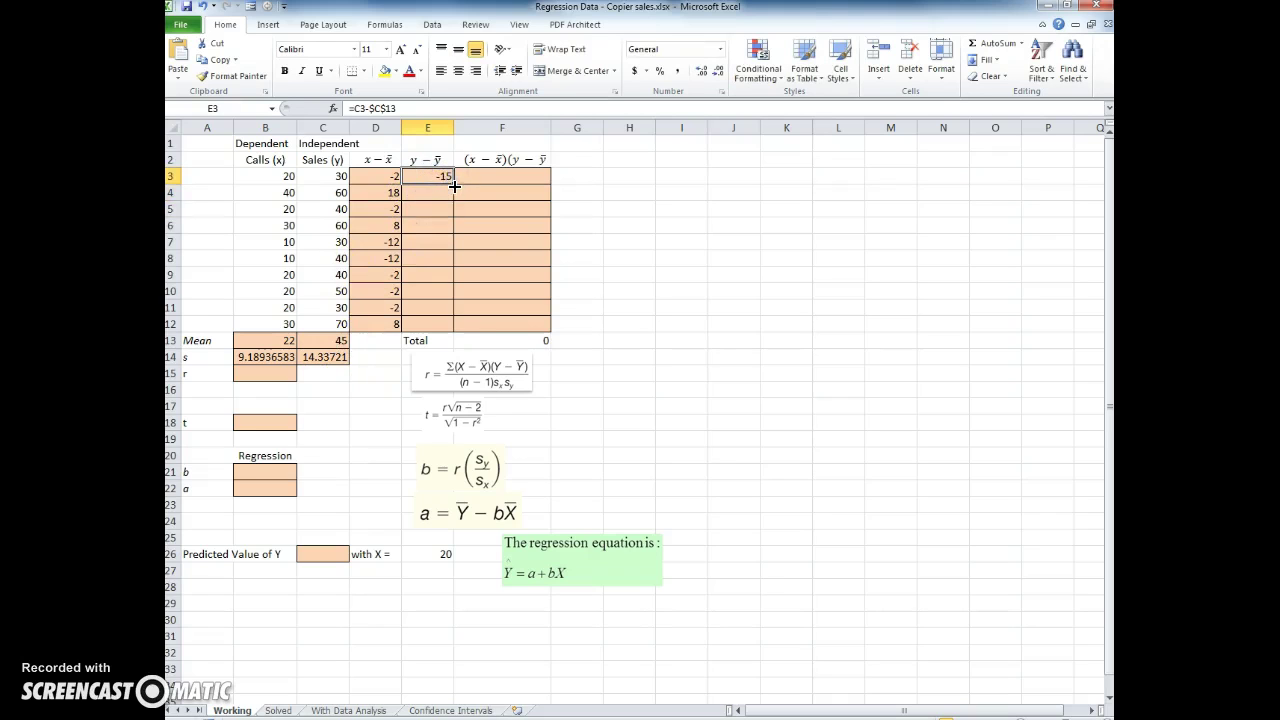
{"action": "double_click", "coordinate": [454, 184]}
Enter =D3*E3 in F3, fill it down to F12, and check the F13 Total of 900
{"action": "left_click", "coordinate": [480, 174]}
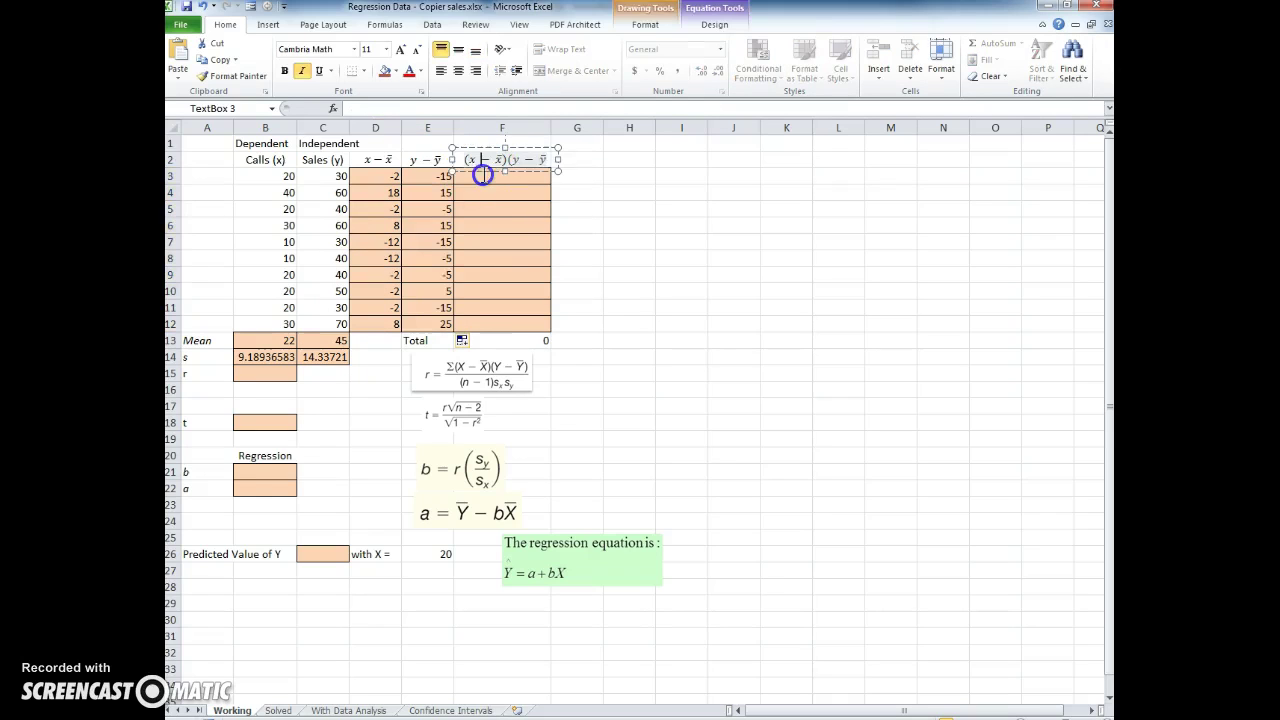
{"action": "left_click", "coordinate": [478, 184]}
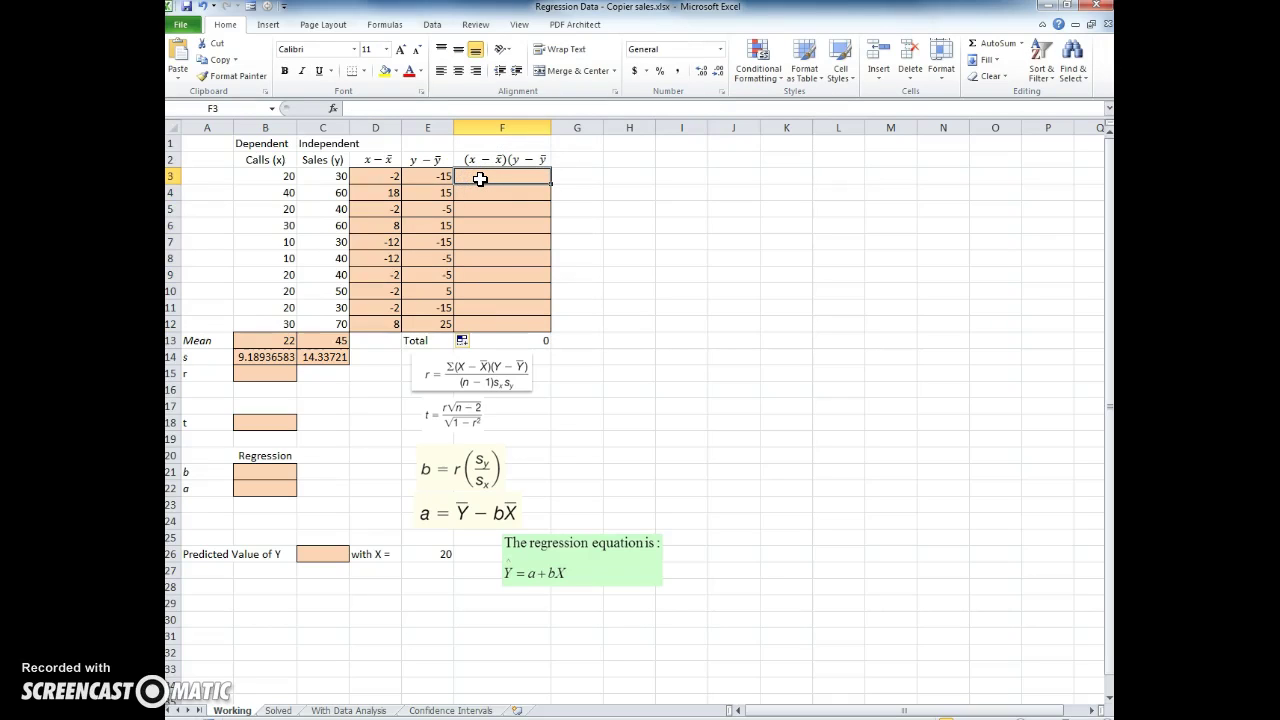
{"action": "type", "text": "="}
{"action": "key", "text": "Left"}
{"action": "key", "text": "Left"}
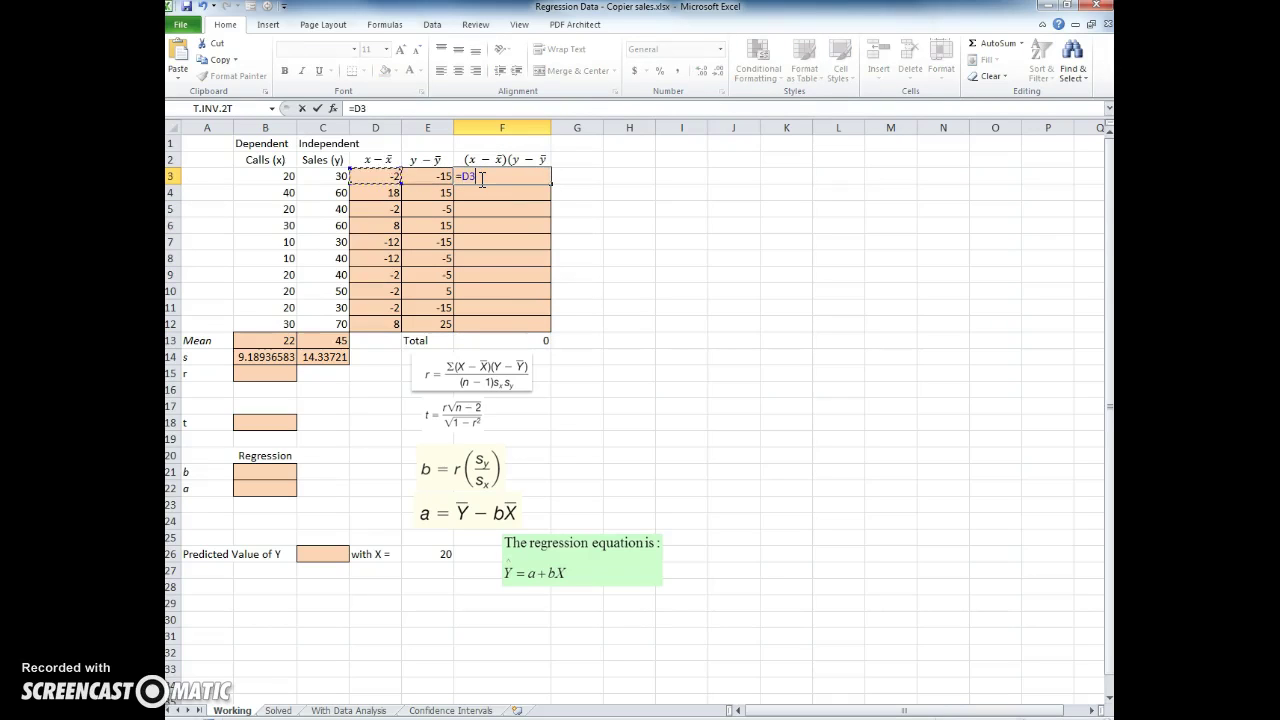
{"action": "type", "text": "*"}
{"action": "key", "text": "Left"}
{"action": "key", "text": "Return"}
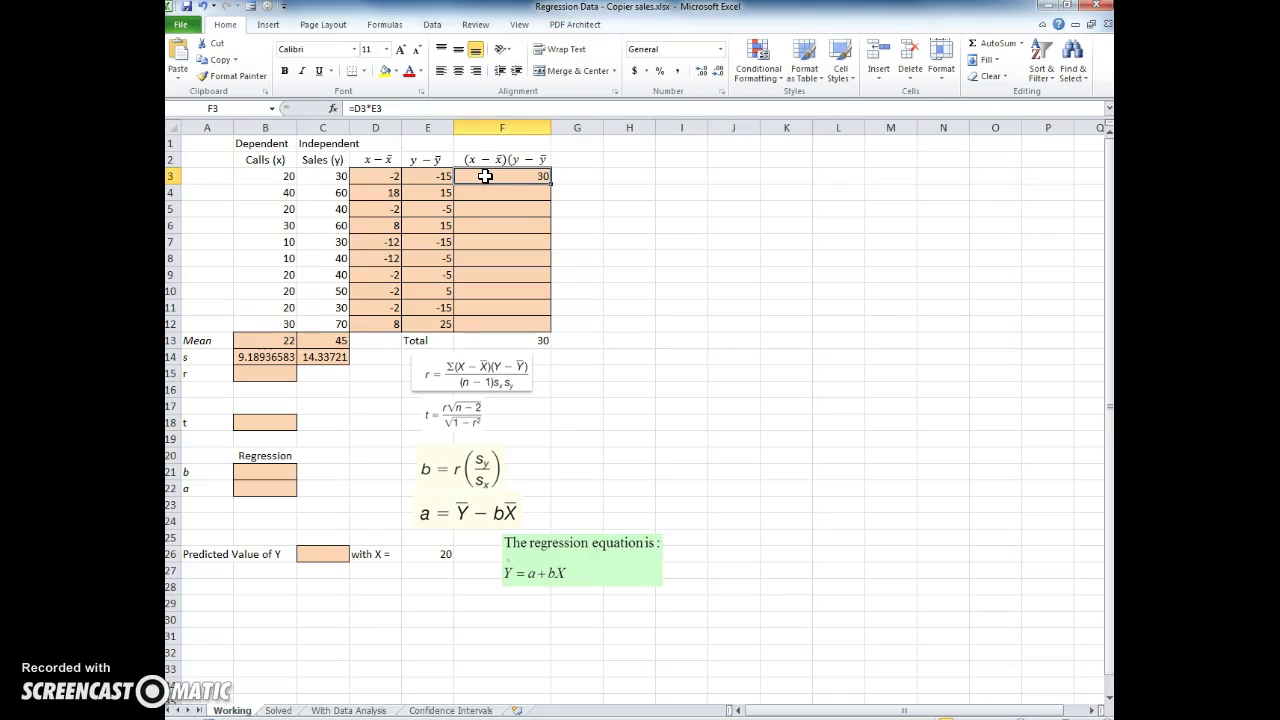
{"action": "double_click", "coordinate": [550, 184]}
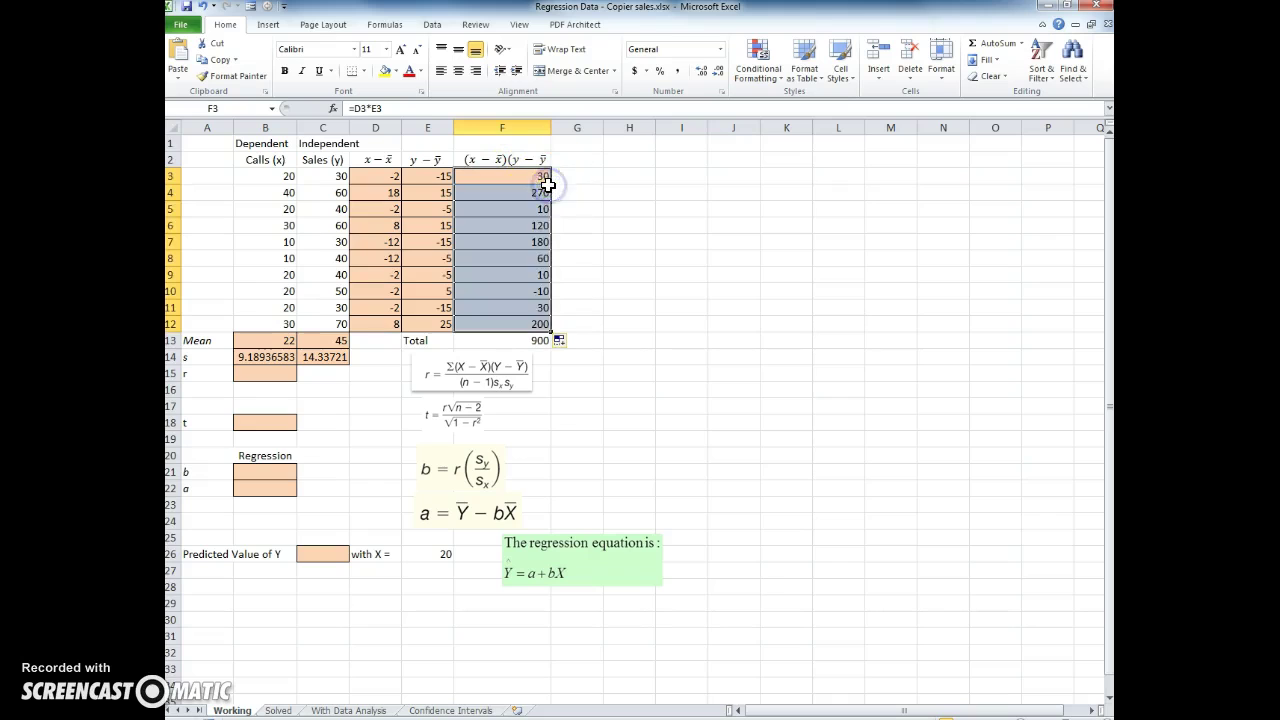
{"action": "left_click", "coordinate": [520, 341]}
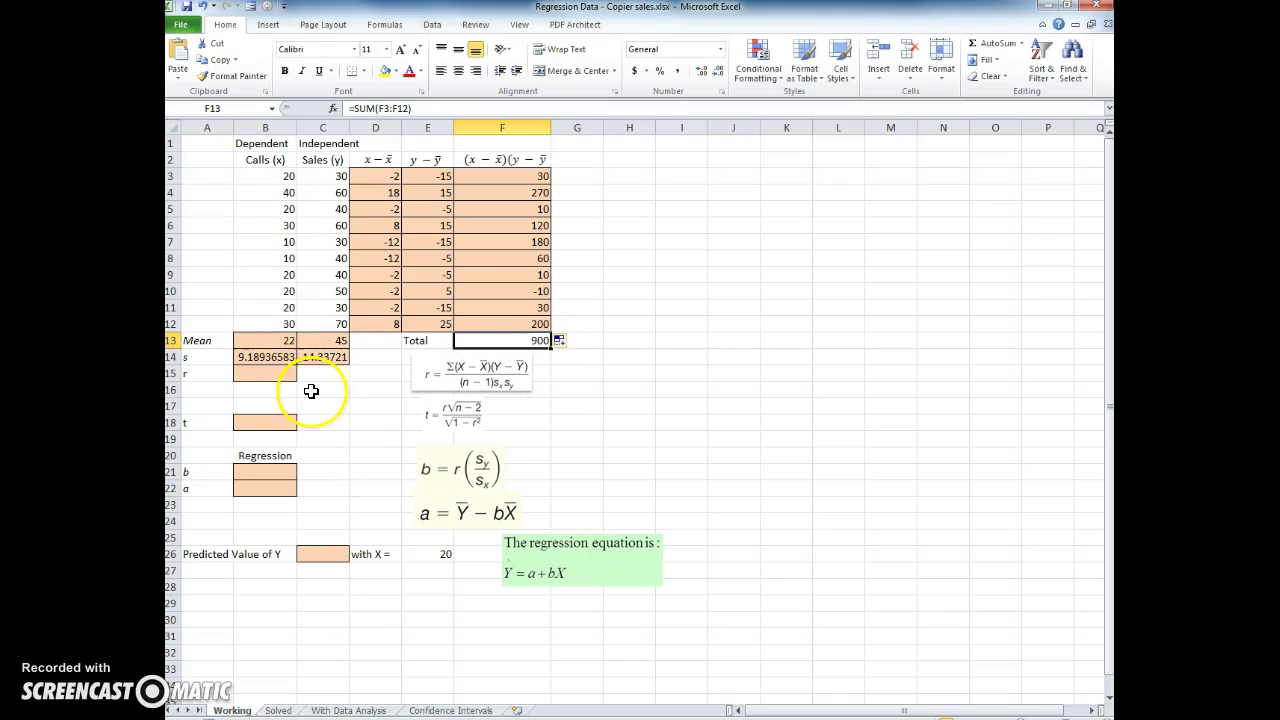
Enter =(F13)/(9*B14*C14) in B15, giving r = 0.75901411
{"action": "left_click", "coordinate": [278, 374]}
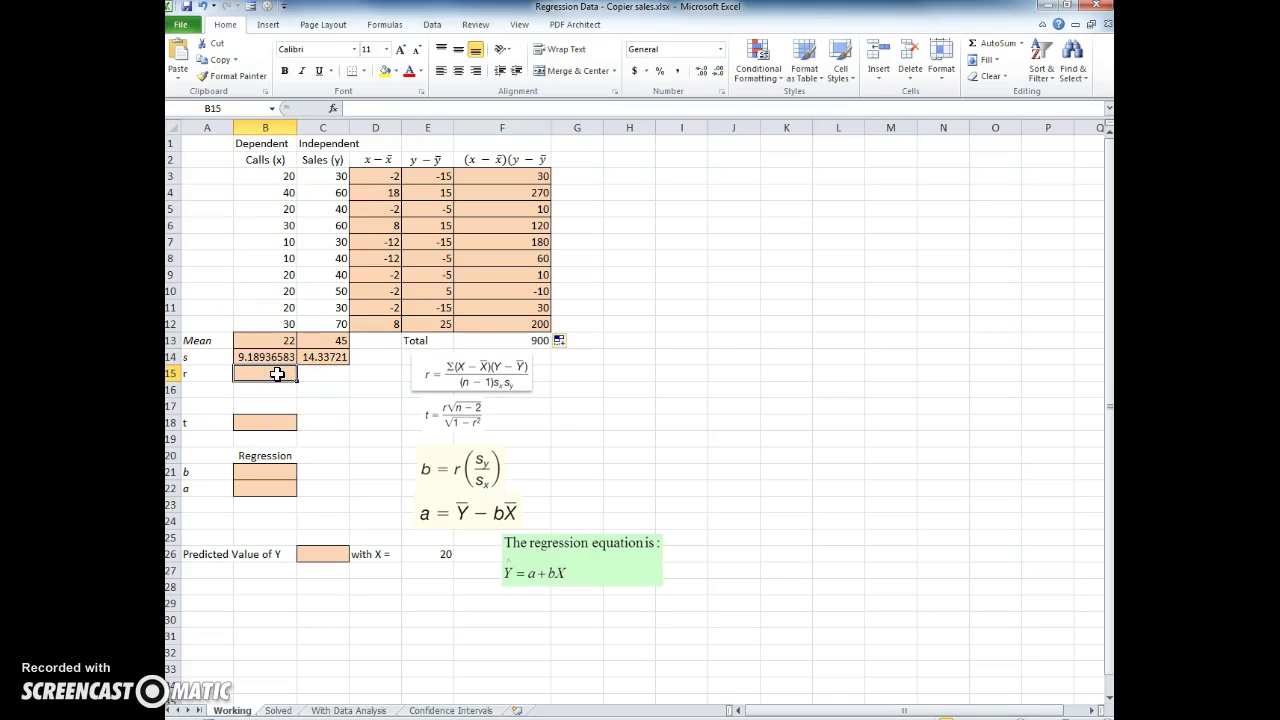
{"action": "type", "text": "("}
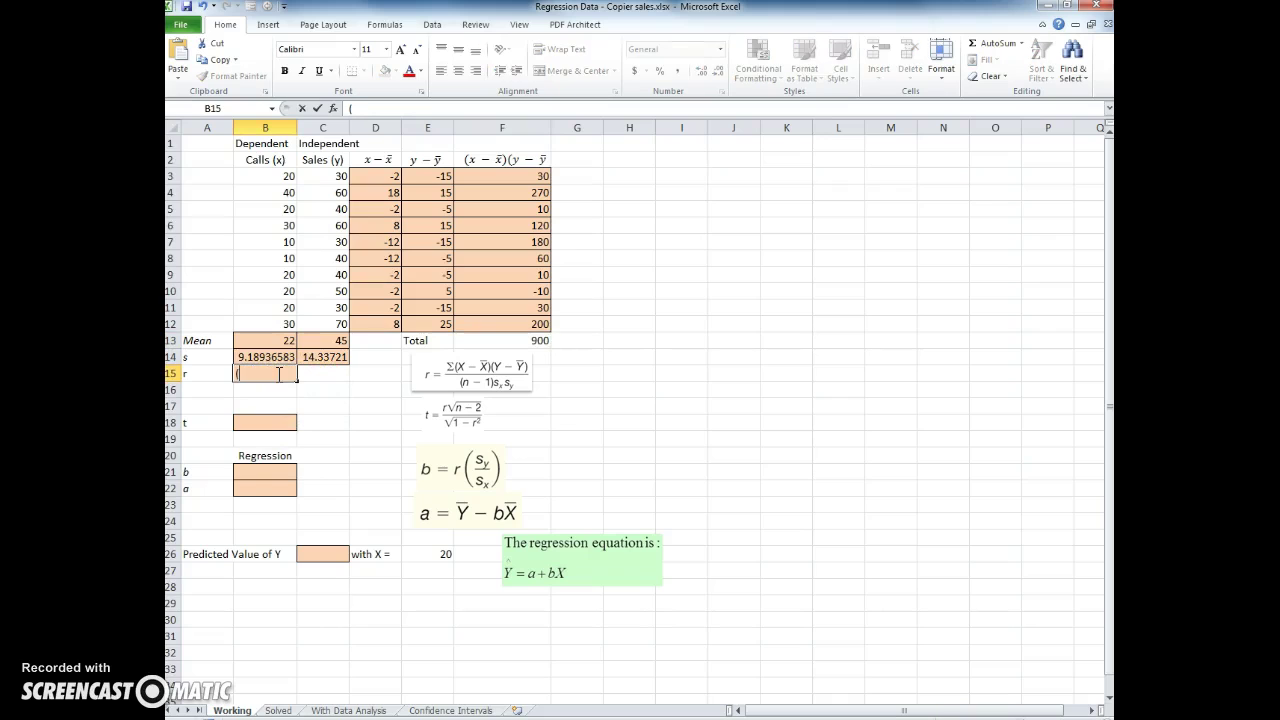
{"action": "left_click_drag", "start_coordinate": [443, 371], "coordinate": [476, 370]}
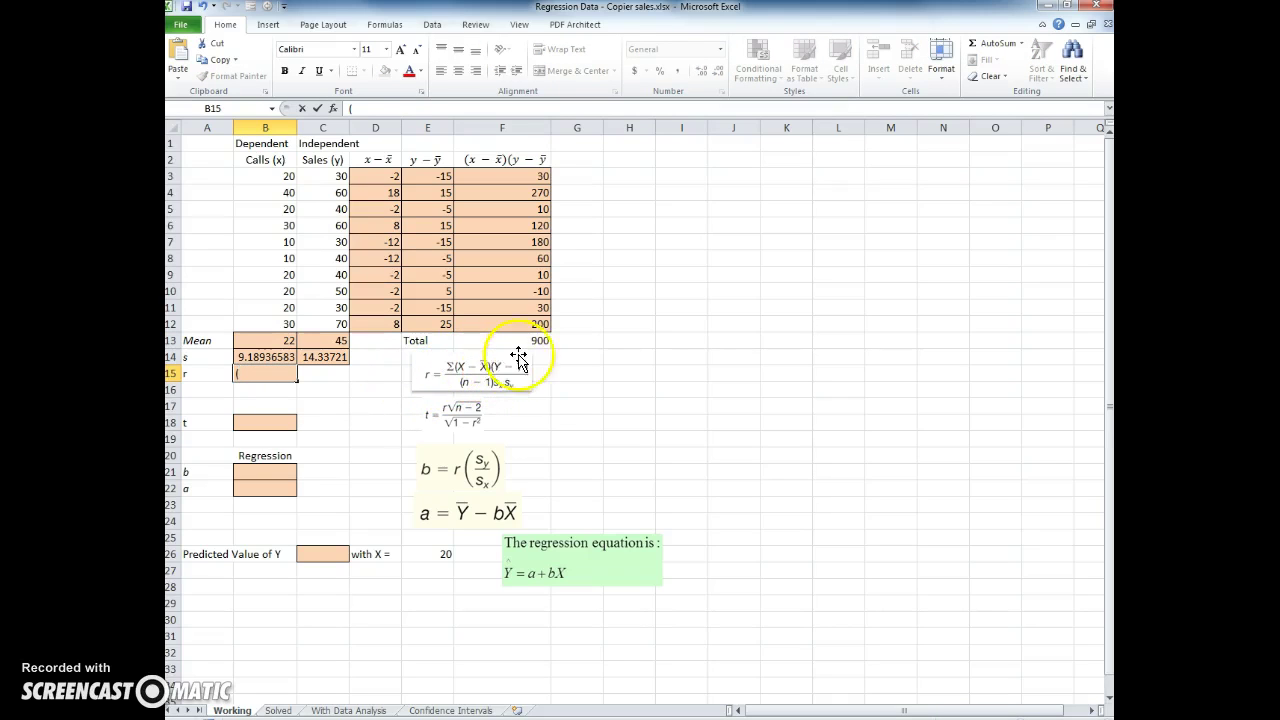
{"action": "left_click", "coordinate": [524, 341]}
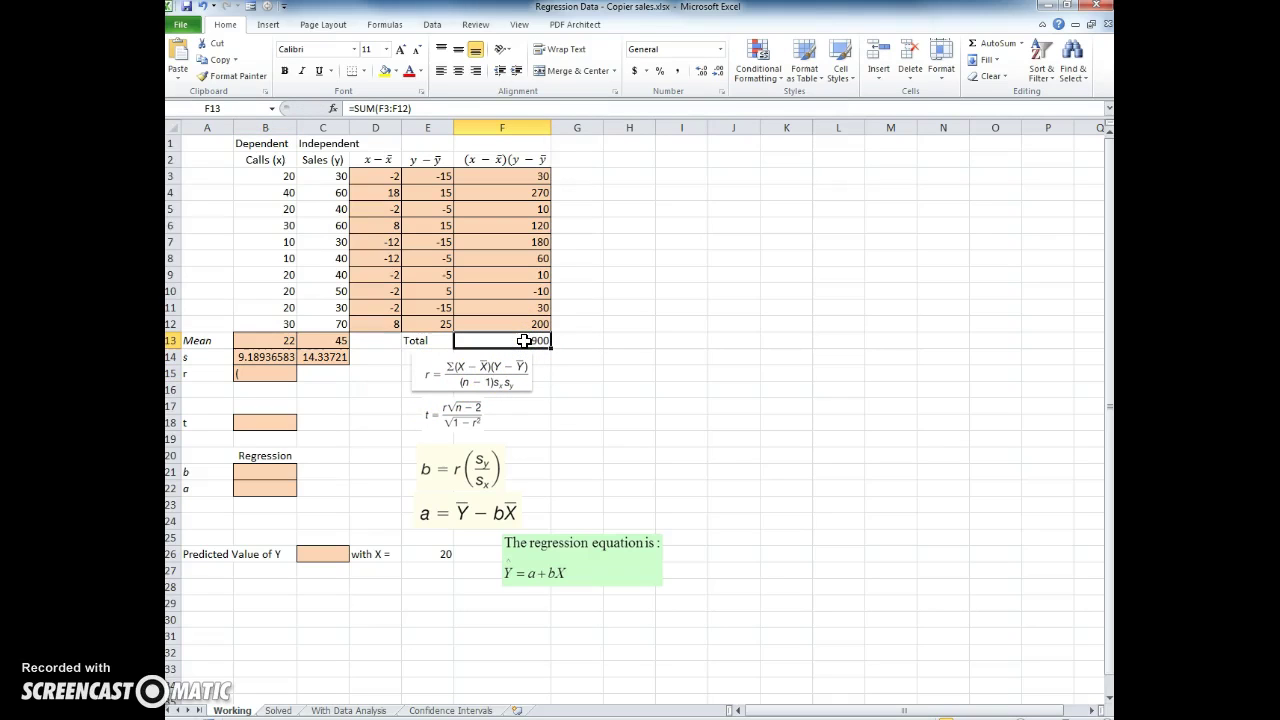
{"action": "left_click", "coordinate": [281, 372]}
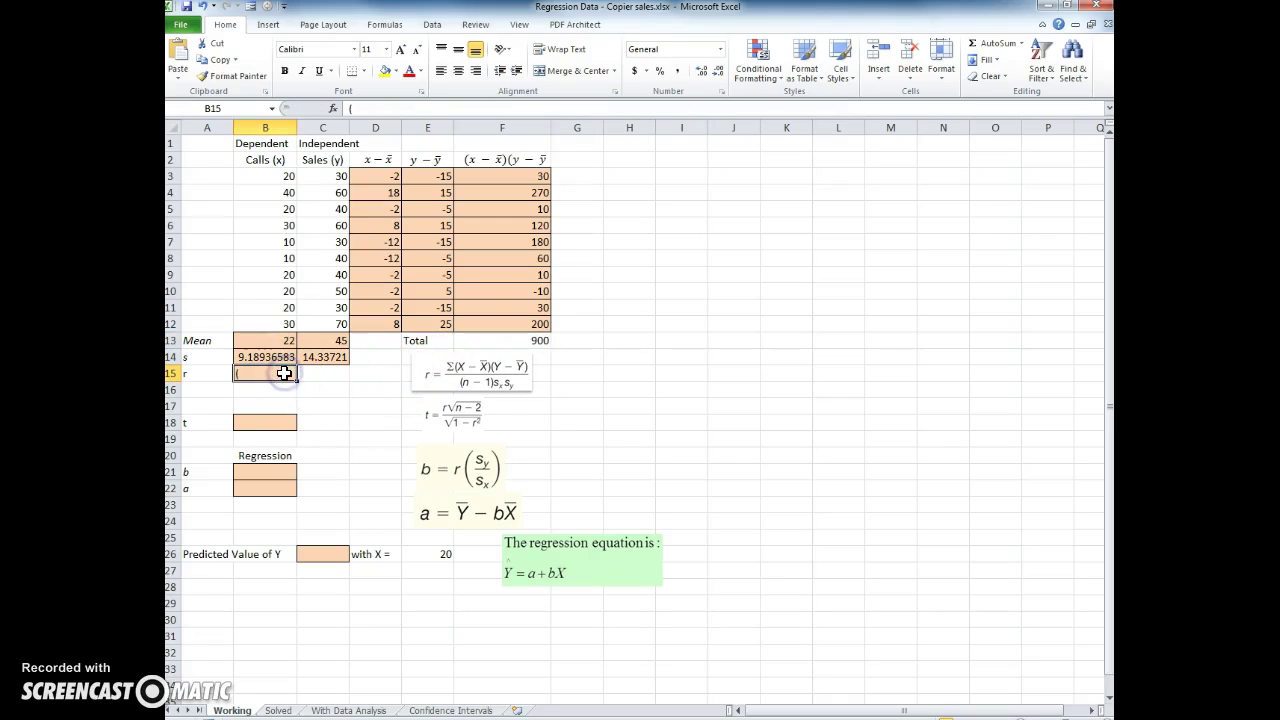
{"action": "type", "text": "="}
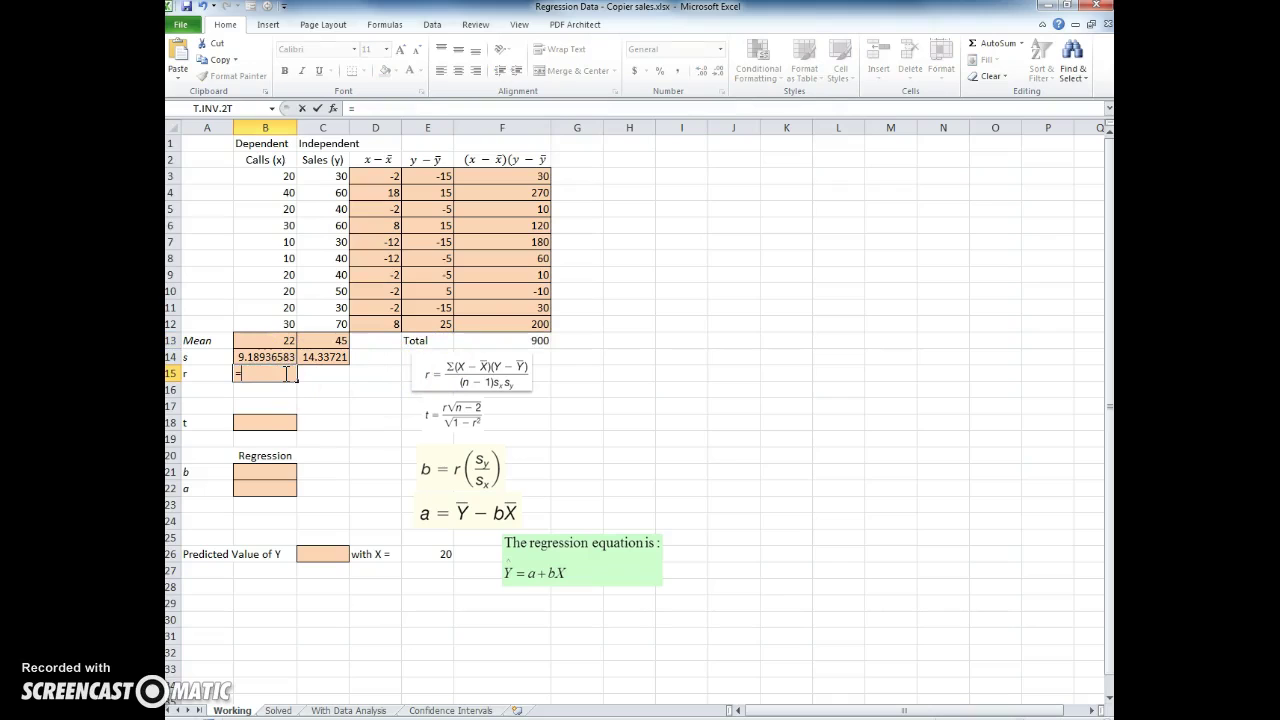
{"action": "left_click", "coordinate": [478, 343]}
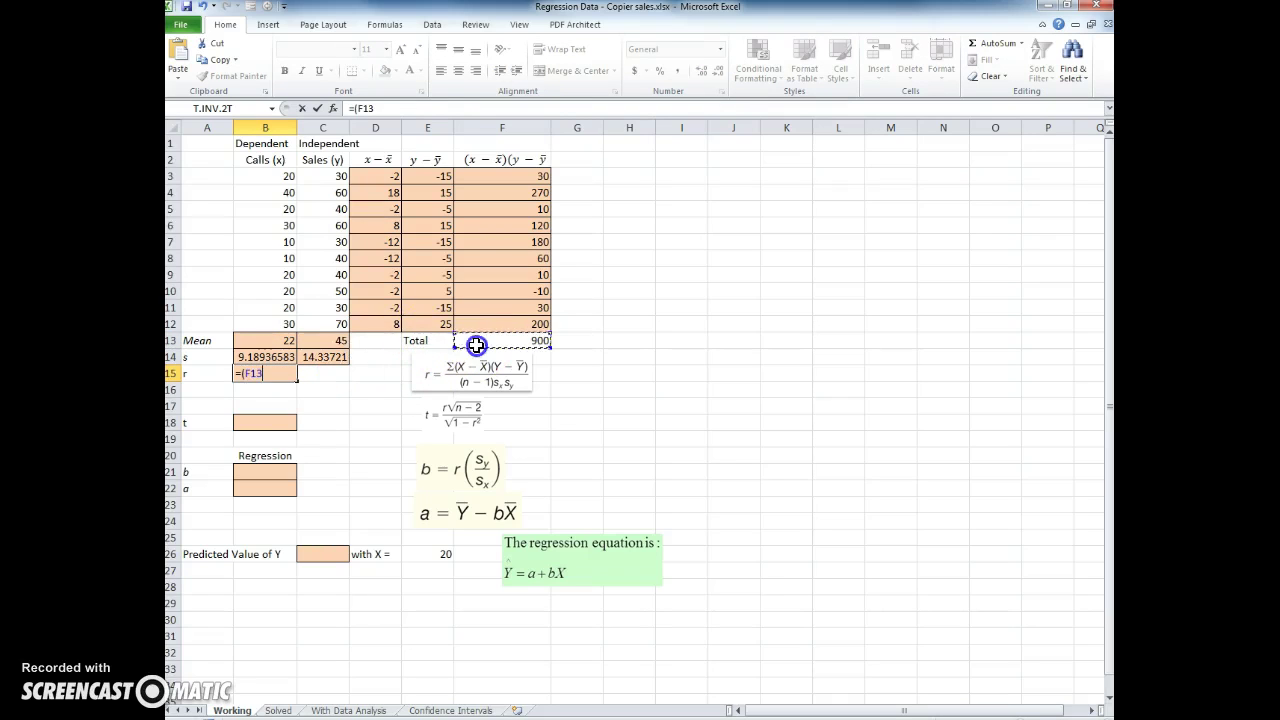
{"action": "type", "text": ")/(9)*"}
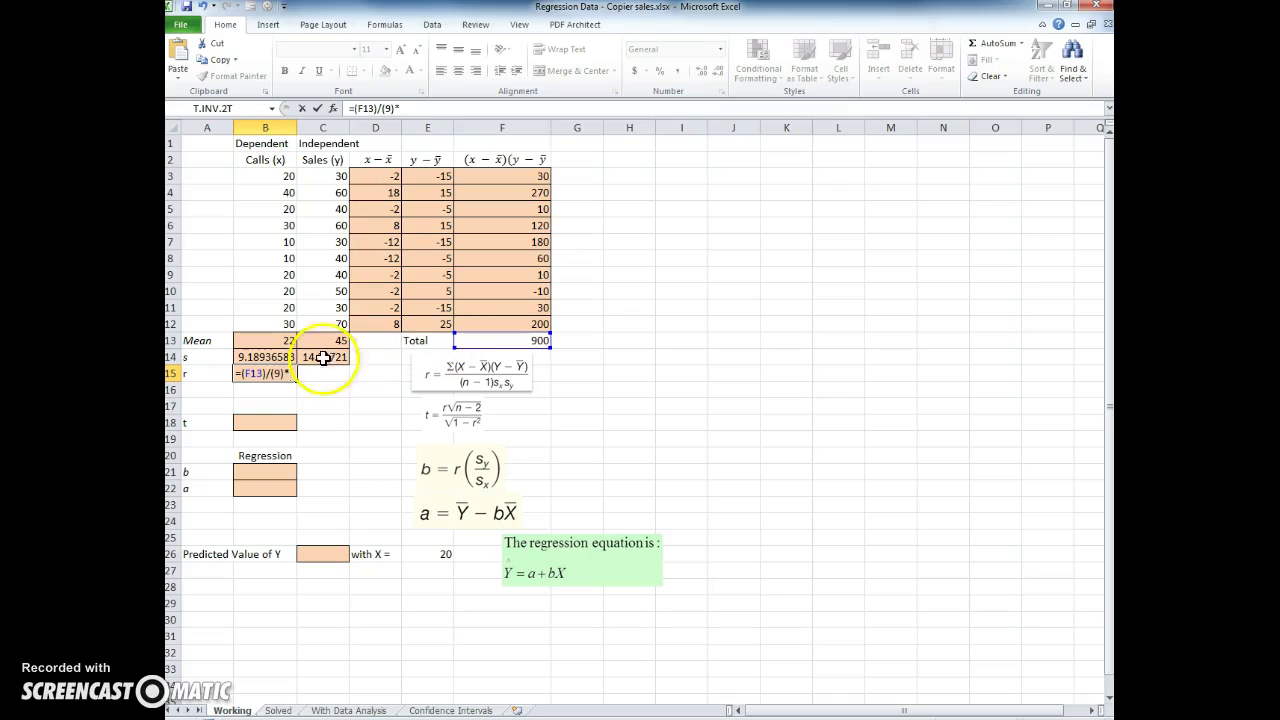
{"action": "left_click", "coordinate": [276, 360]}
{"action": "left_click", "coordinate": [276, 360]}
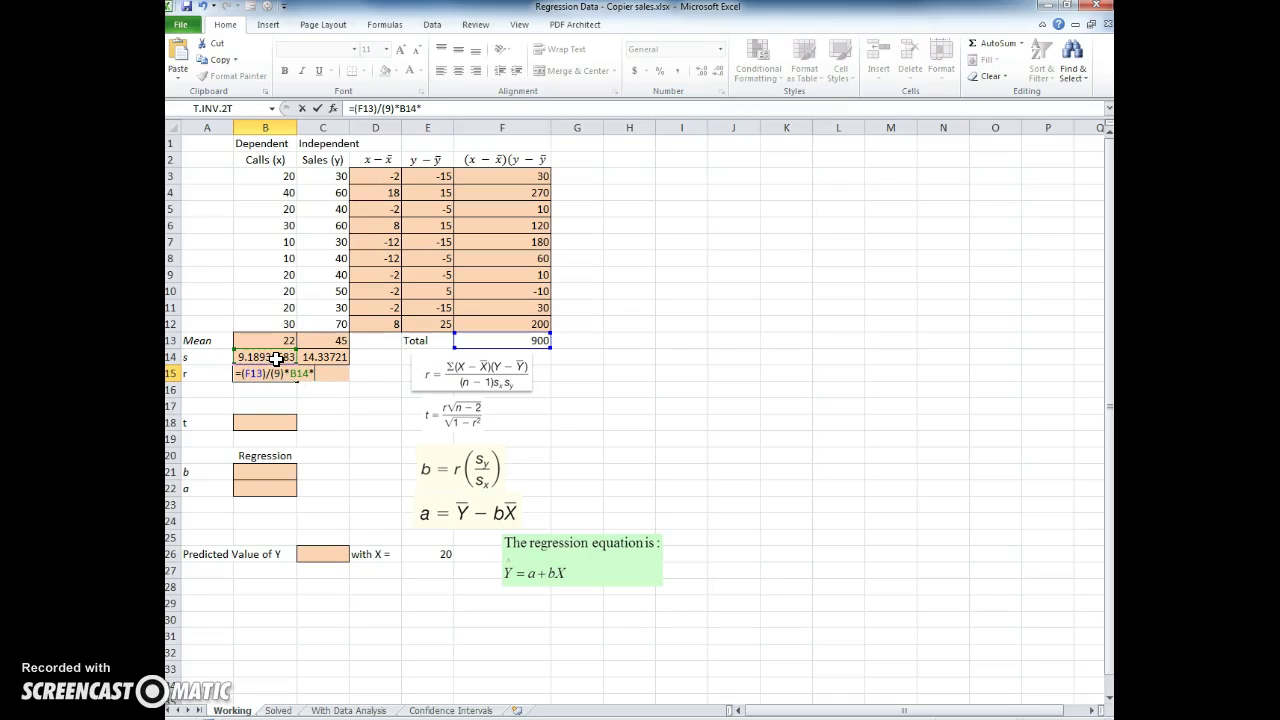
{"action": "left_click", "coordinate": [333, 356]}
{"action": "type", "text": ")"}
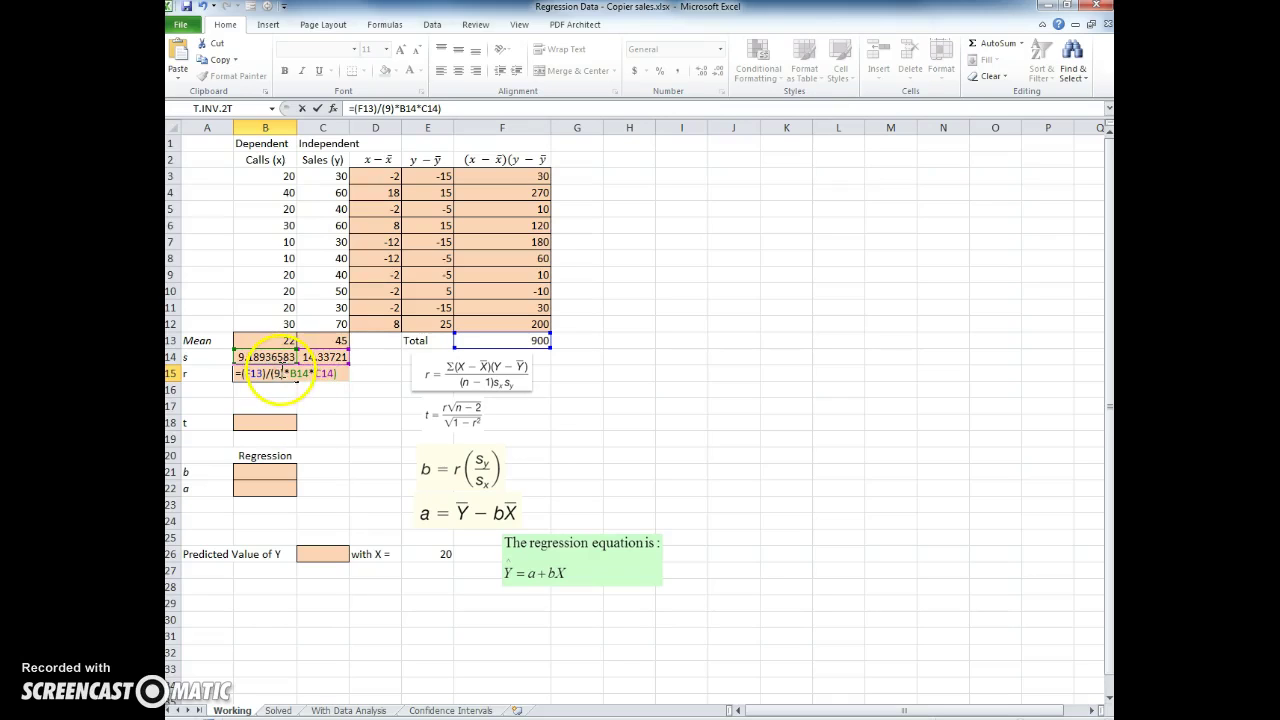
{"action": "key", "text": "BackSpace"}
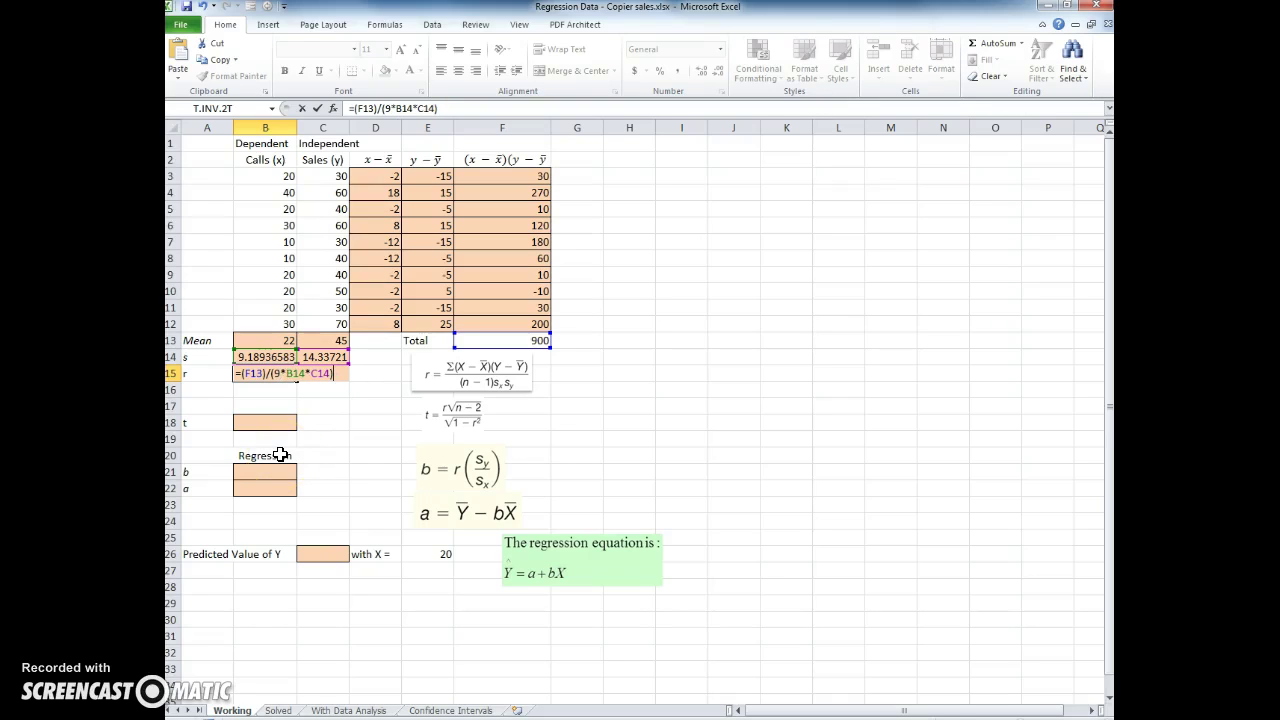
{"action": "key", "text": "Return"}
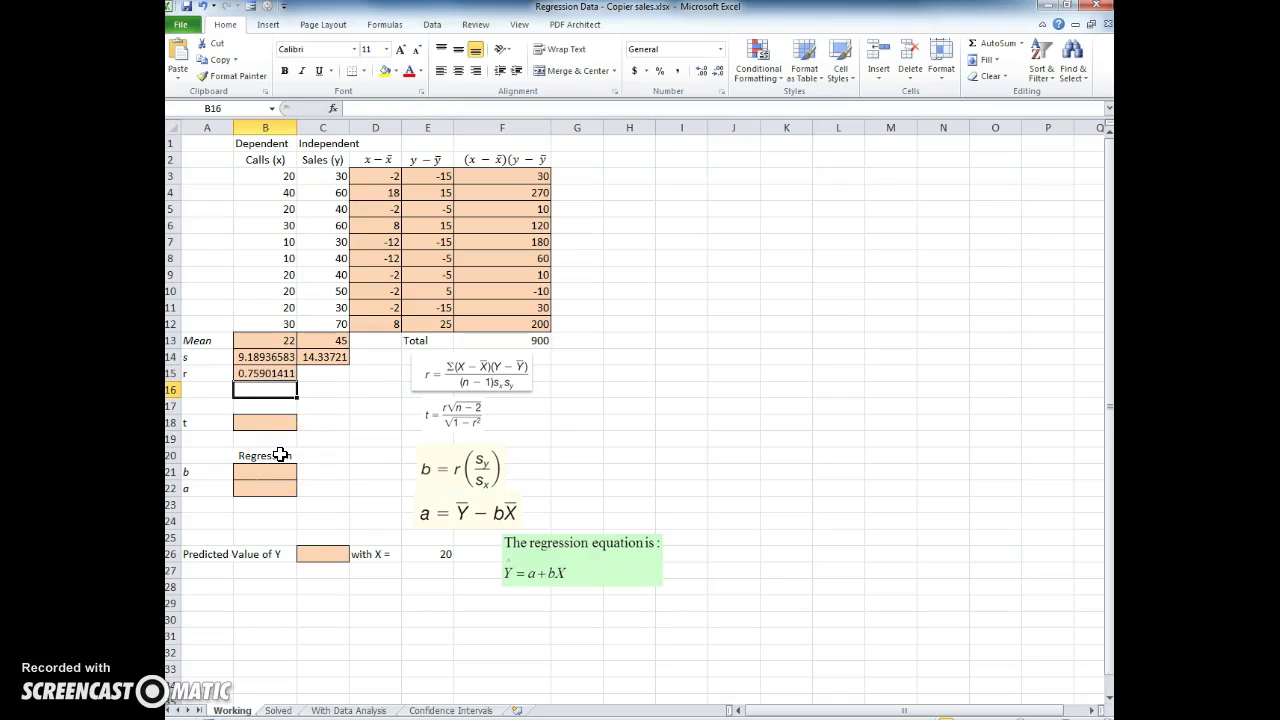
{"action": "key", "text": "Up"}
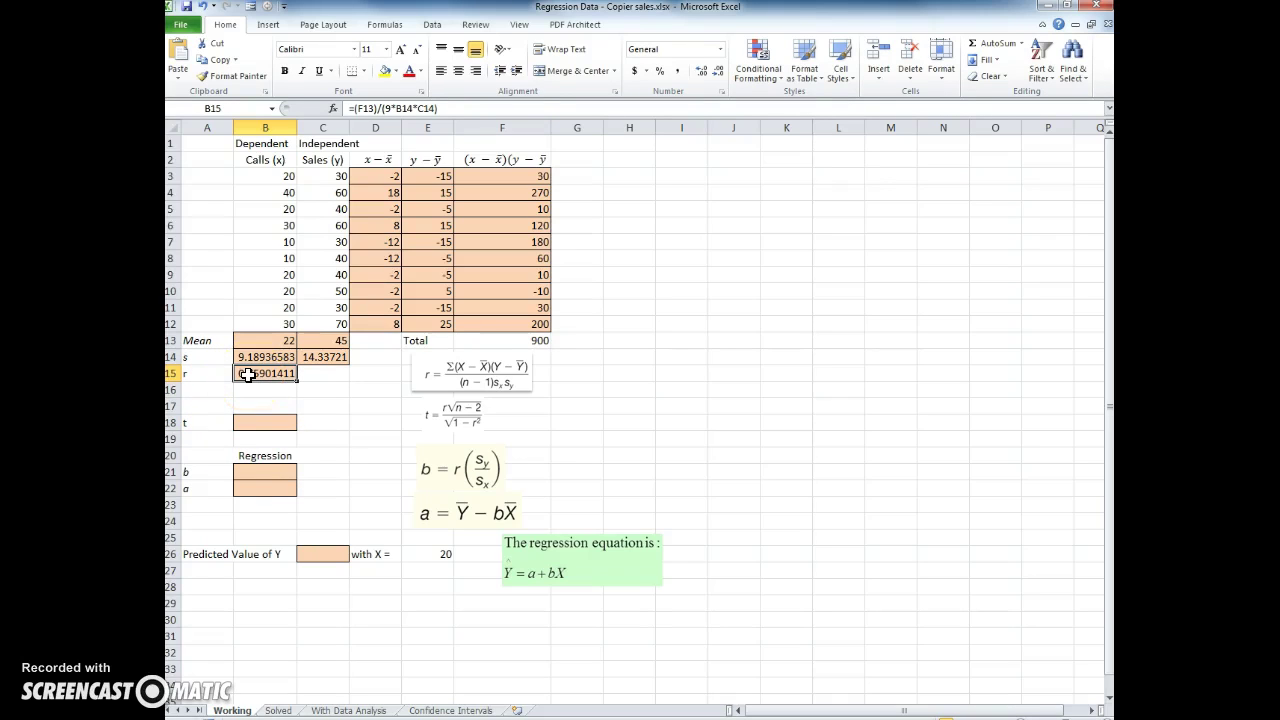
{"action": "left_click", "coordinate": [249, 421]}
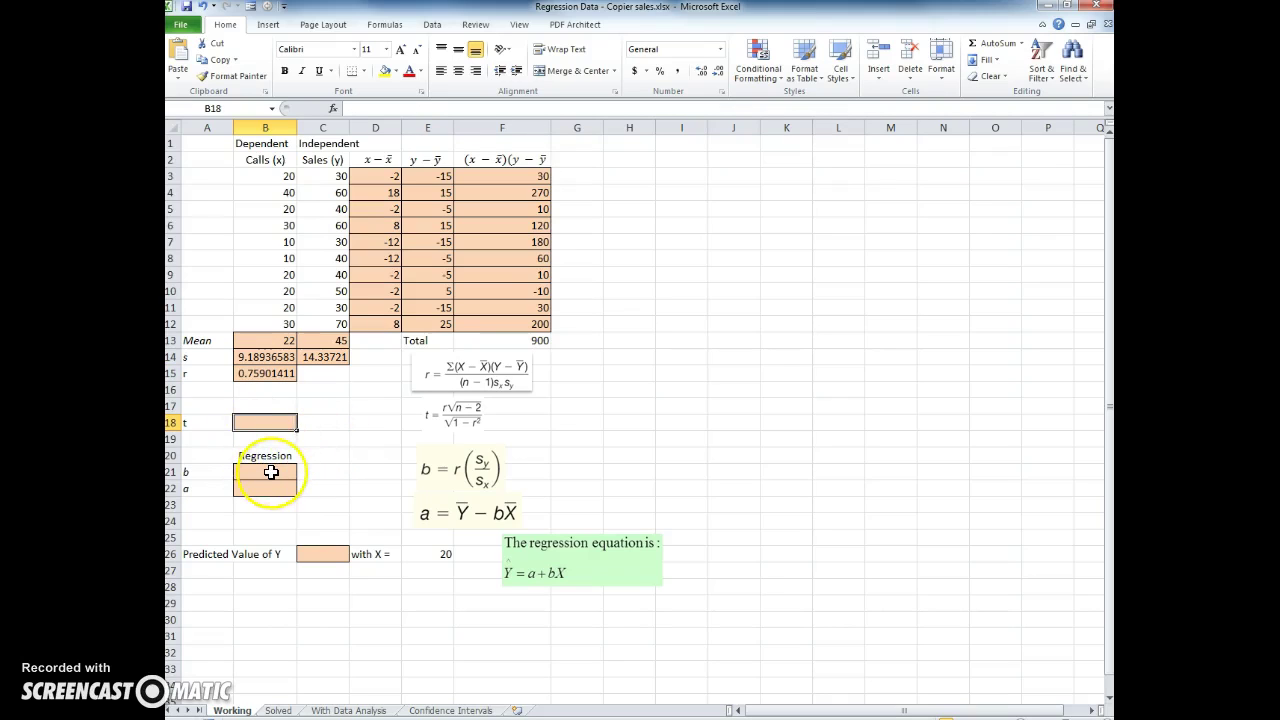
{"action": "left_click", "coordinate": [270, 472]}
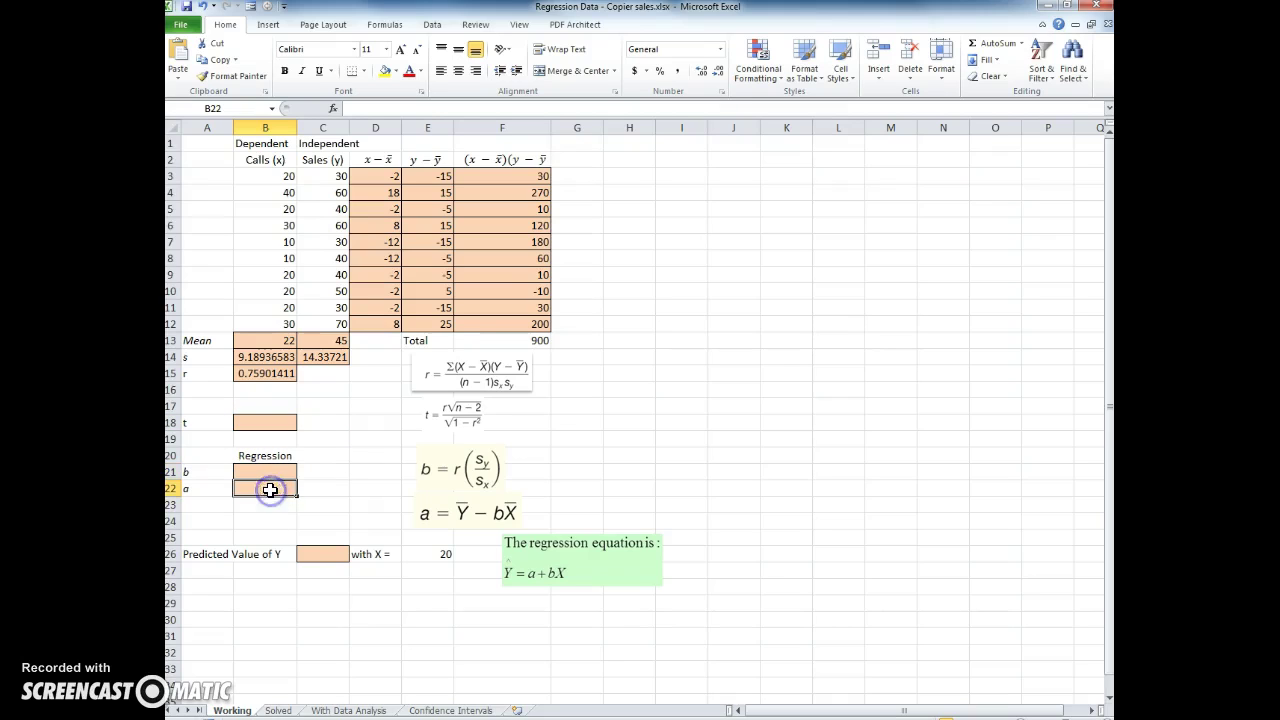
{"action": "left_click", "coordinate": [318, 554]}
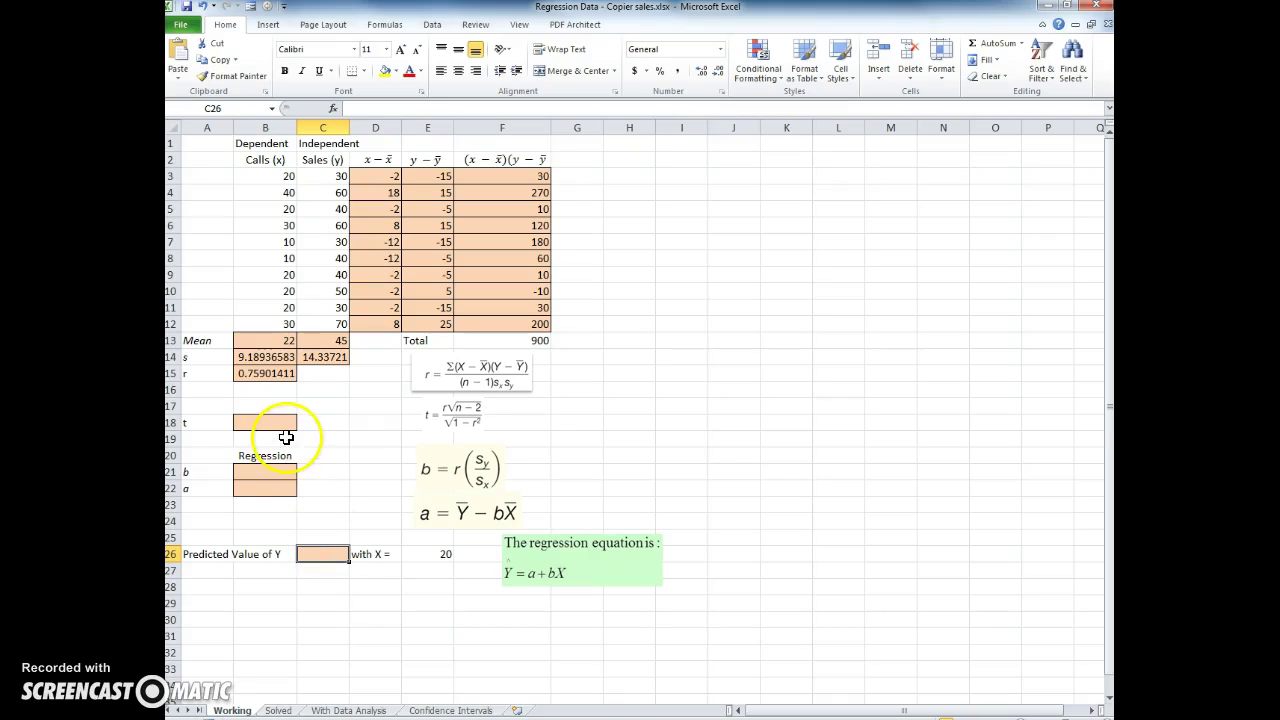
{"action": "left_click", "coordinate": [282, 708]}
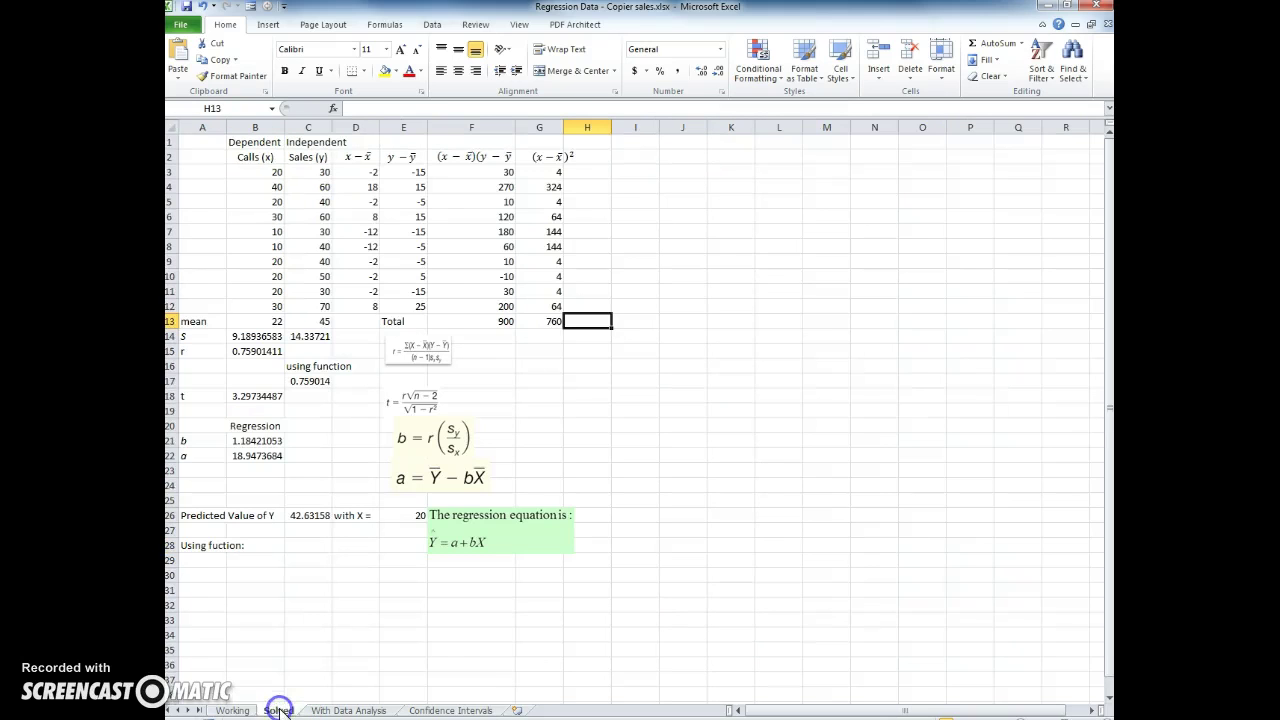
{"action": "left_click", "coordinate": [258, 396]}
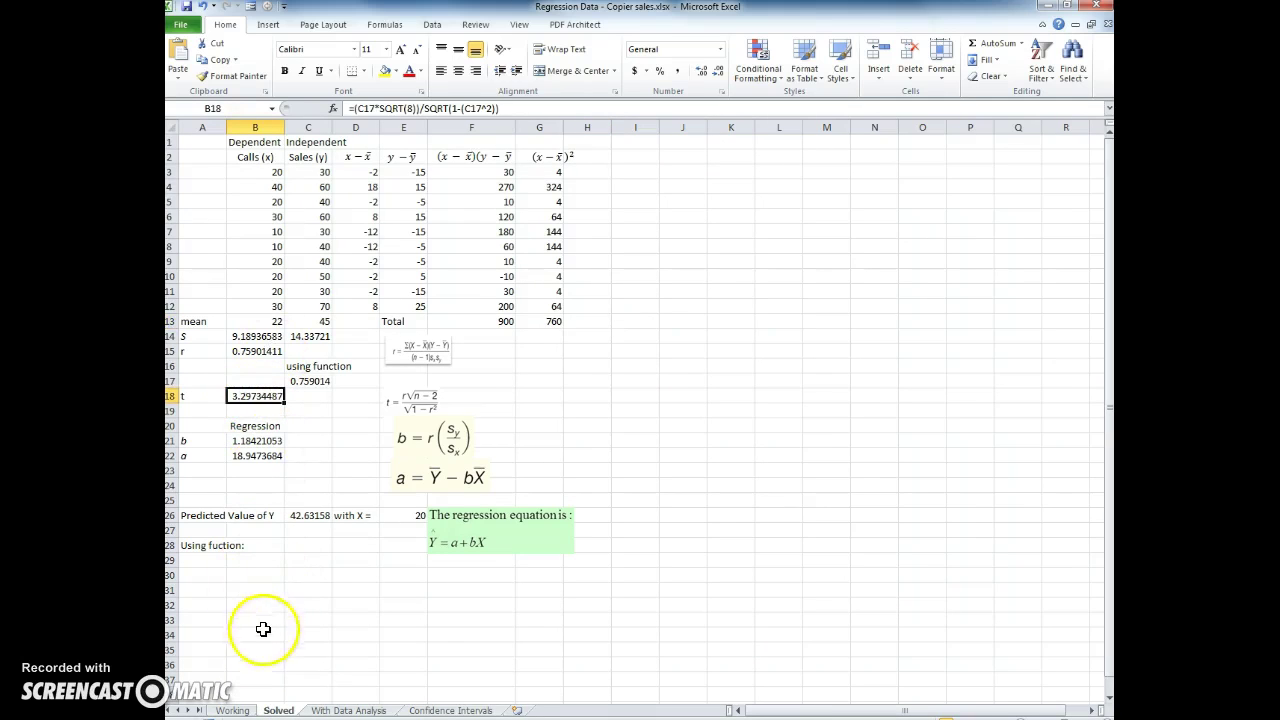
{"action": "left_click", "coordinate": [231, 710]}
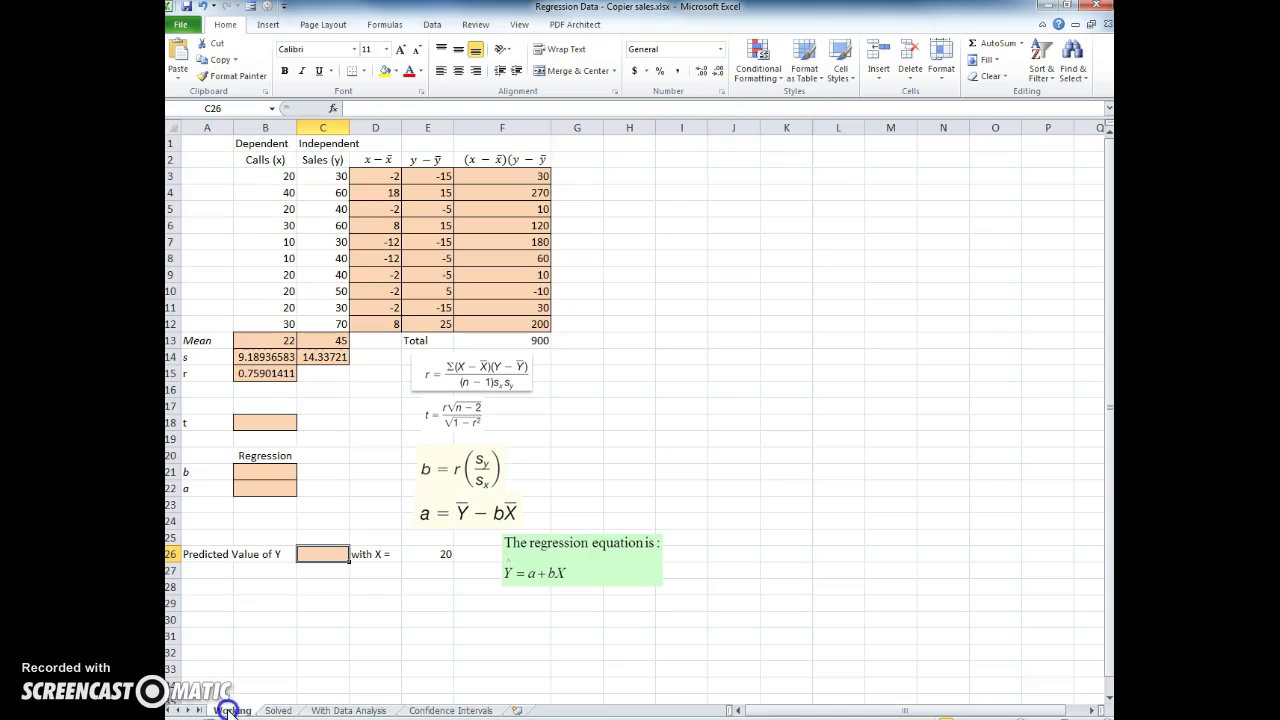
On the With Data Analysis sheet, Clear All from the old output area E2:N31
{"action": "left_click", "coordinate": [345, 710]}
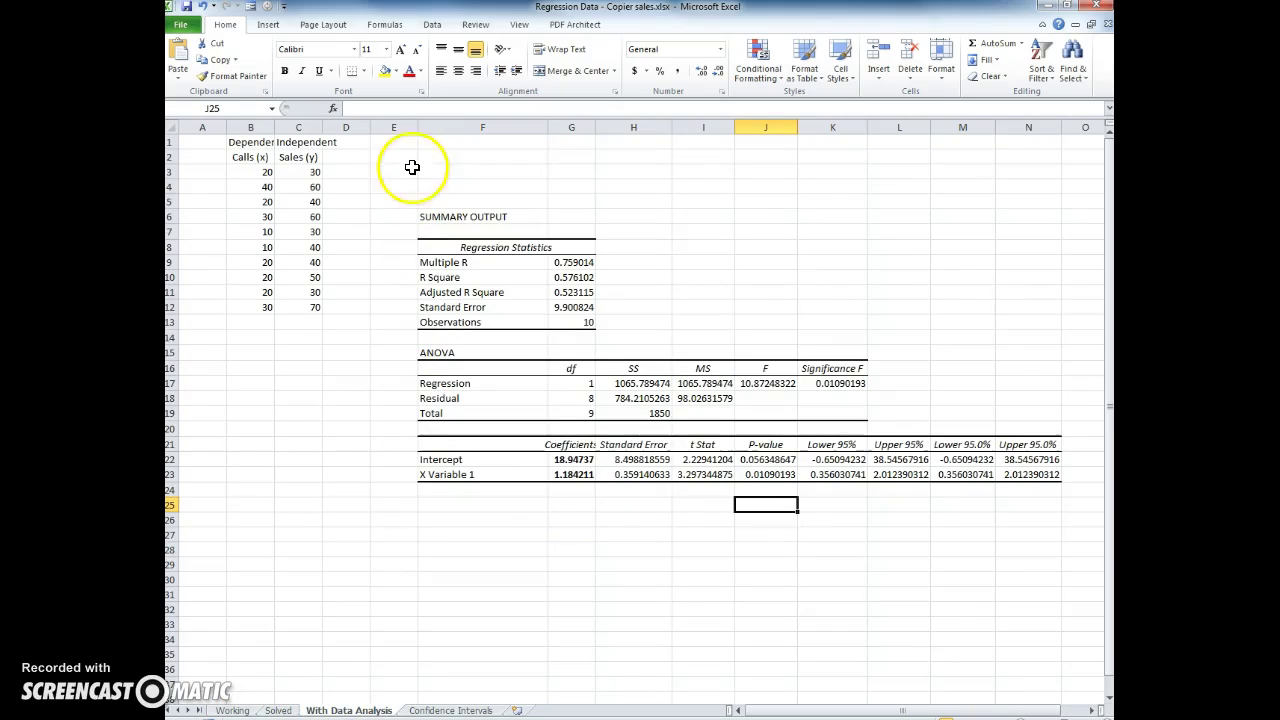
{"action": "left_click_drag", "start_coordinate": [412, 160], "coordinate": [1032, 598]}
{"action": "key", "text": "Delete"}
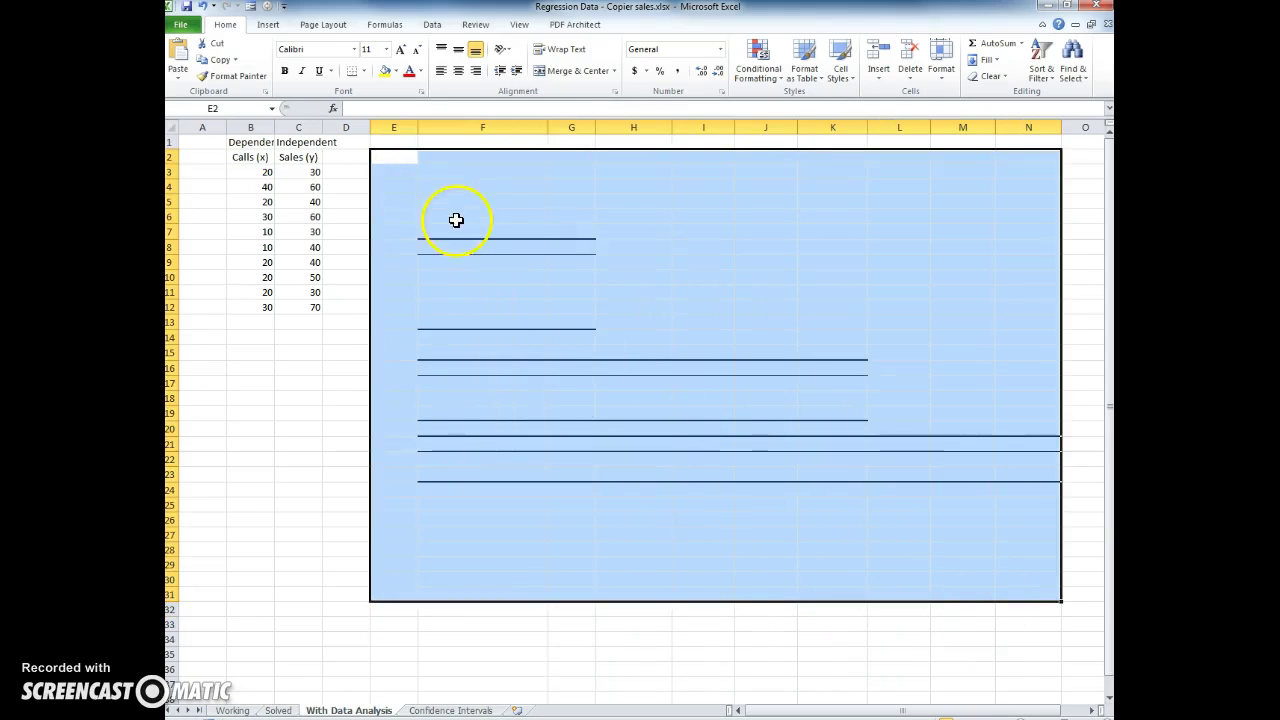
{"action": "left_click", "coordinate": [1003, 78]}
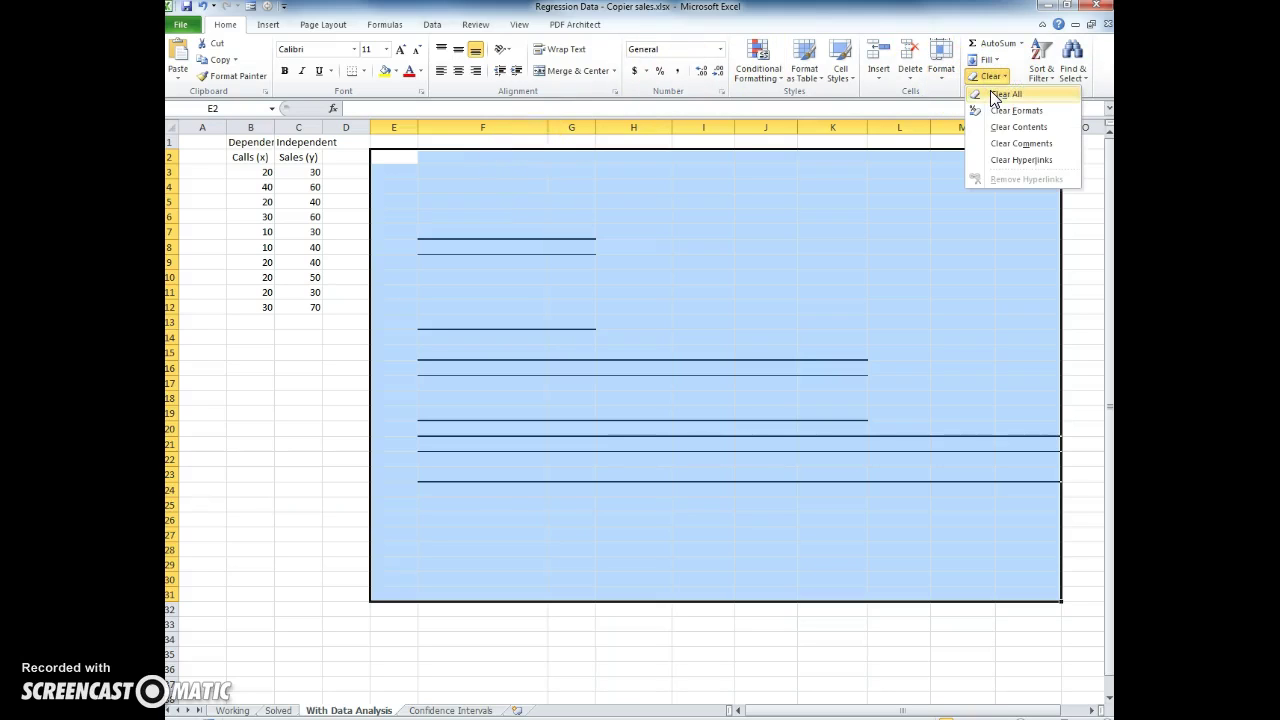
{"action": "left_click", "coordinate": [993, 95]}
{"action": "left_click", "coordinate": [514, 277]}
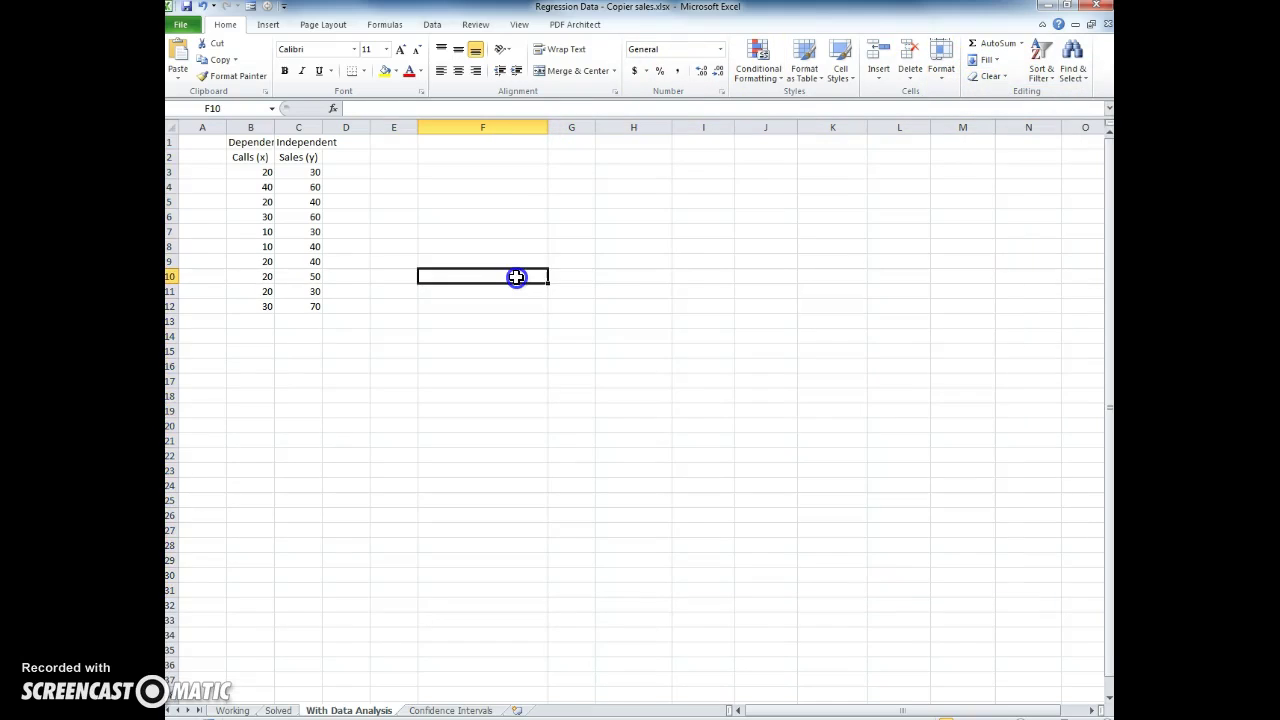
Review the remaining Calls (x) and Sales (y) values and their headers
{"action": "left_click", "coordinate": [429, 159]}
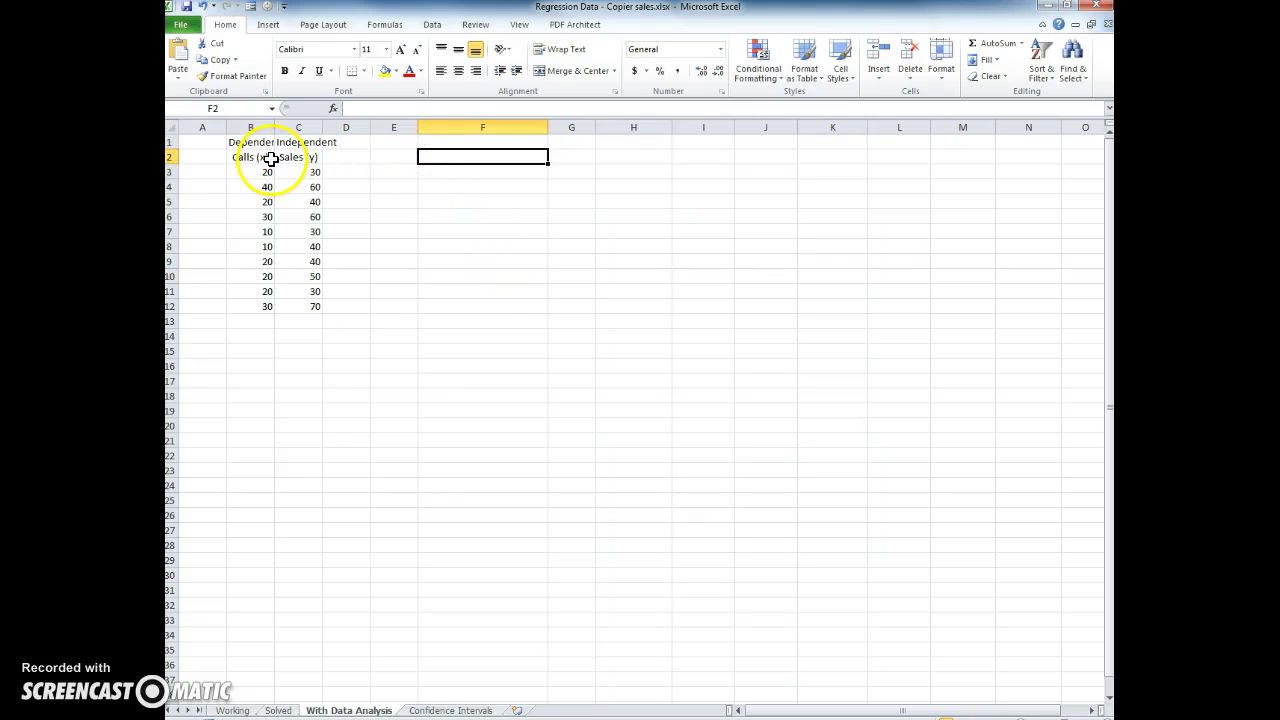
{"action": "left_click", "coordinate": [307, 171]}
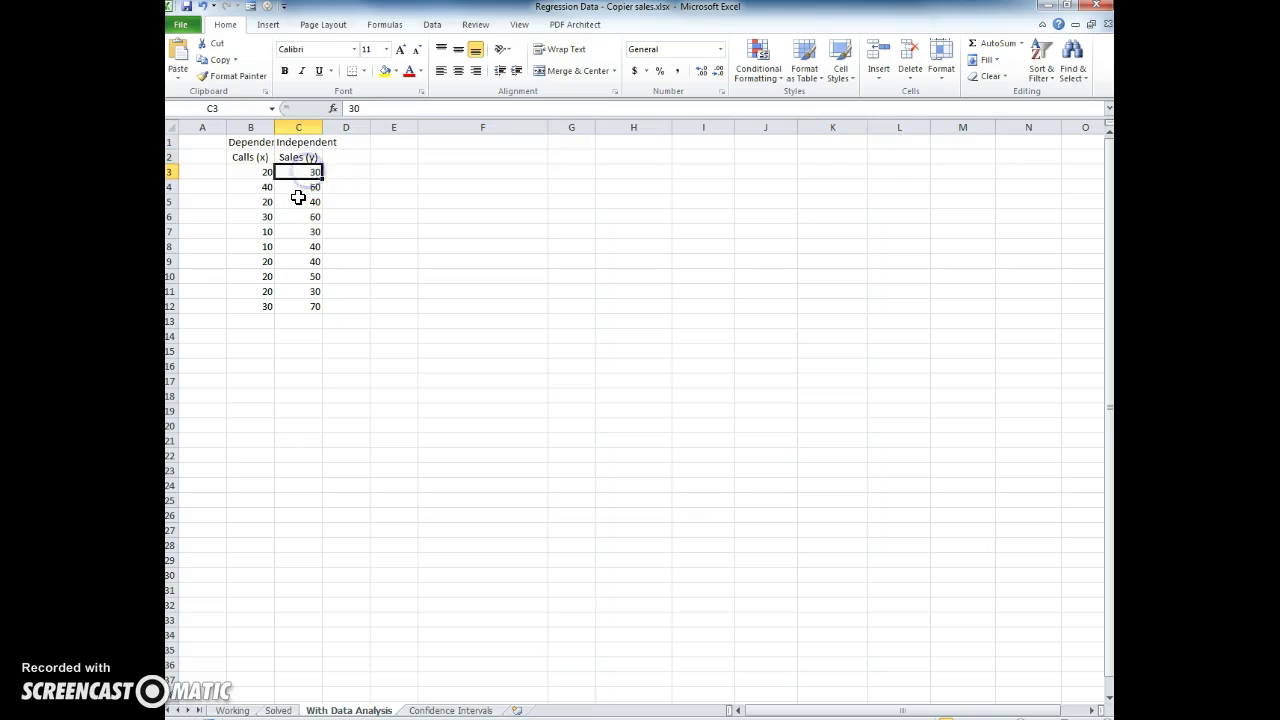
{"action": "left_click", "coordinate": [251, 170]}
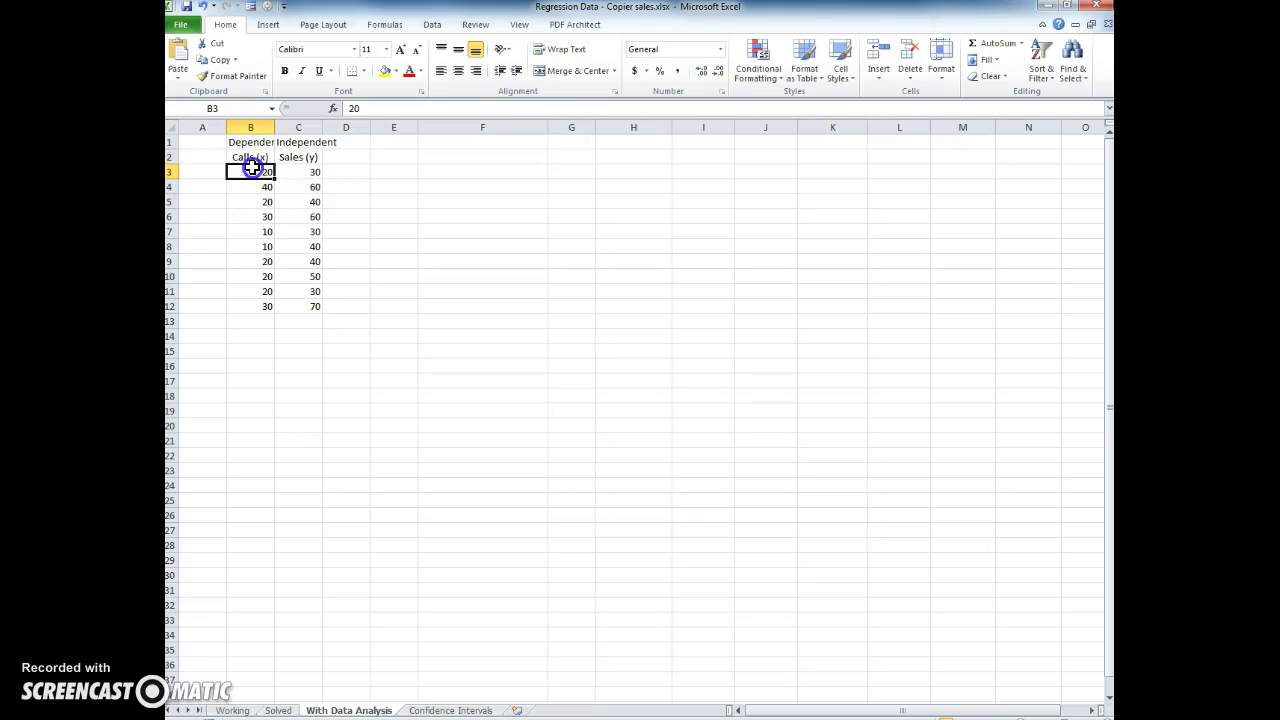
{"action": "left_click", "coordinate": [243, 276]}
{"action": "left_click", "coordinate": [249, 185]}
{"action": "left_click", "coordinate": [246, 213]}
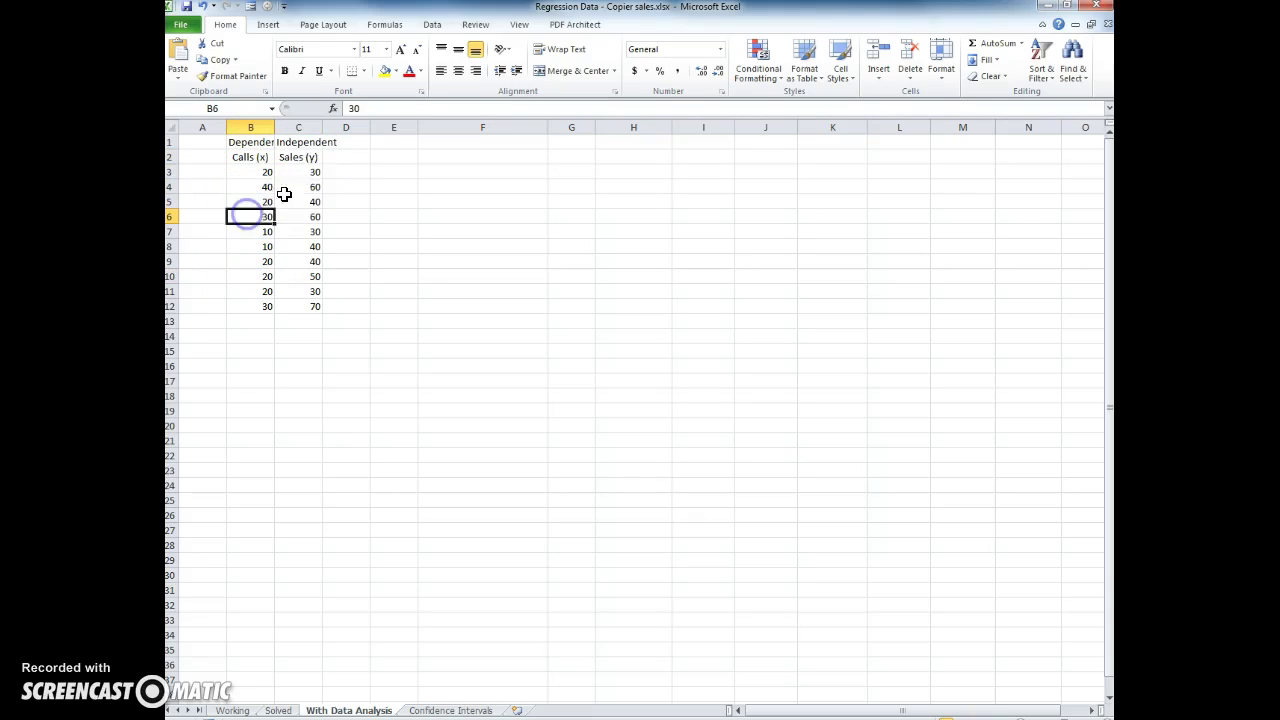
{"action": "left_click", "coordinate": [308, 157]}
{"action": "left_click", "coordinate": [257, 155]}
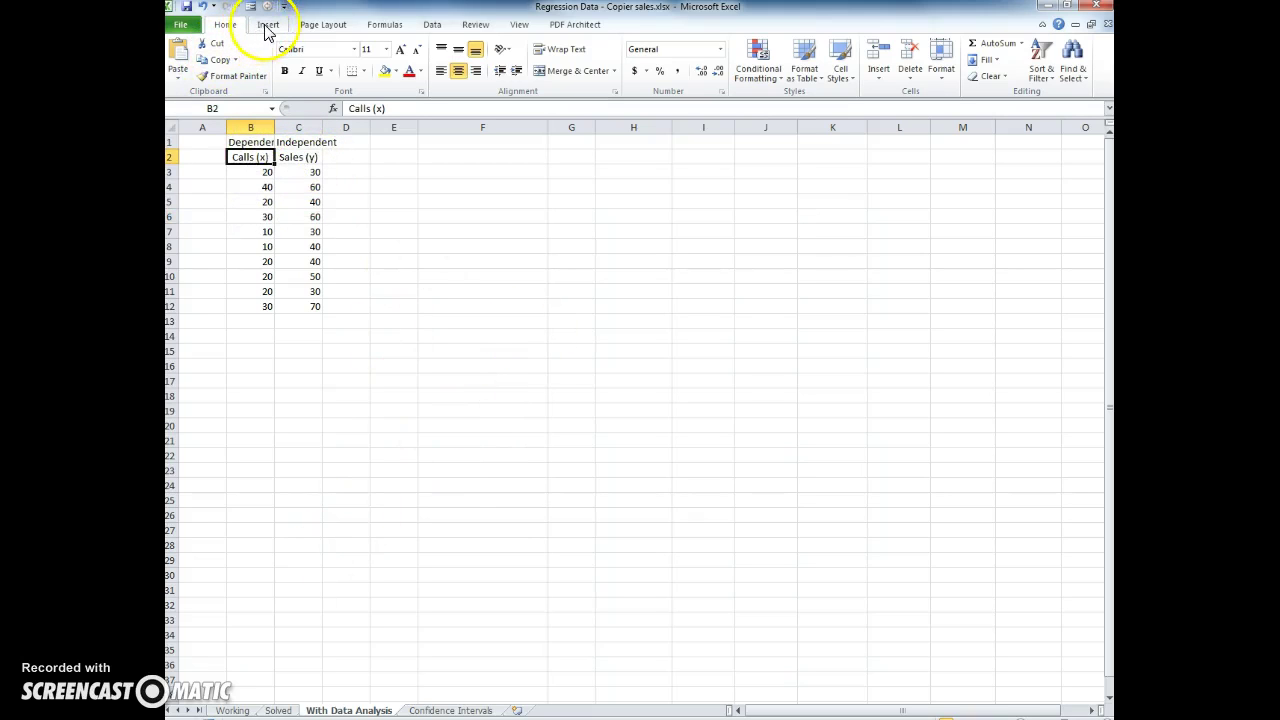
Run Data Analysis Regression with Y range C3:C12, X range B3:B12 and output at F3
{"action": "left_click", "coordinate": [433, 25]}
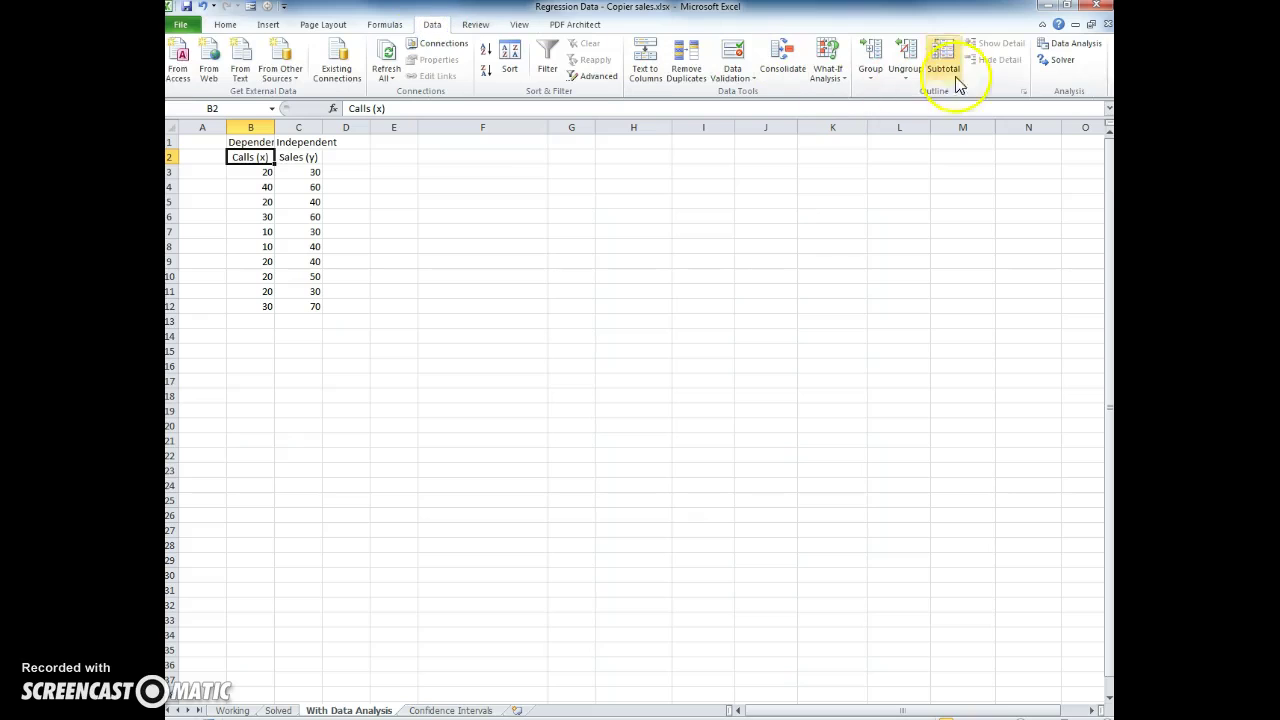
{"action": "left_click", "coordinate": [1074, 44]}
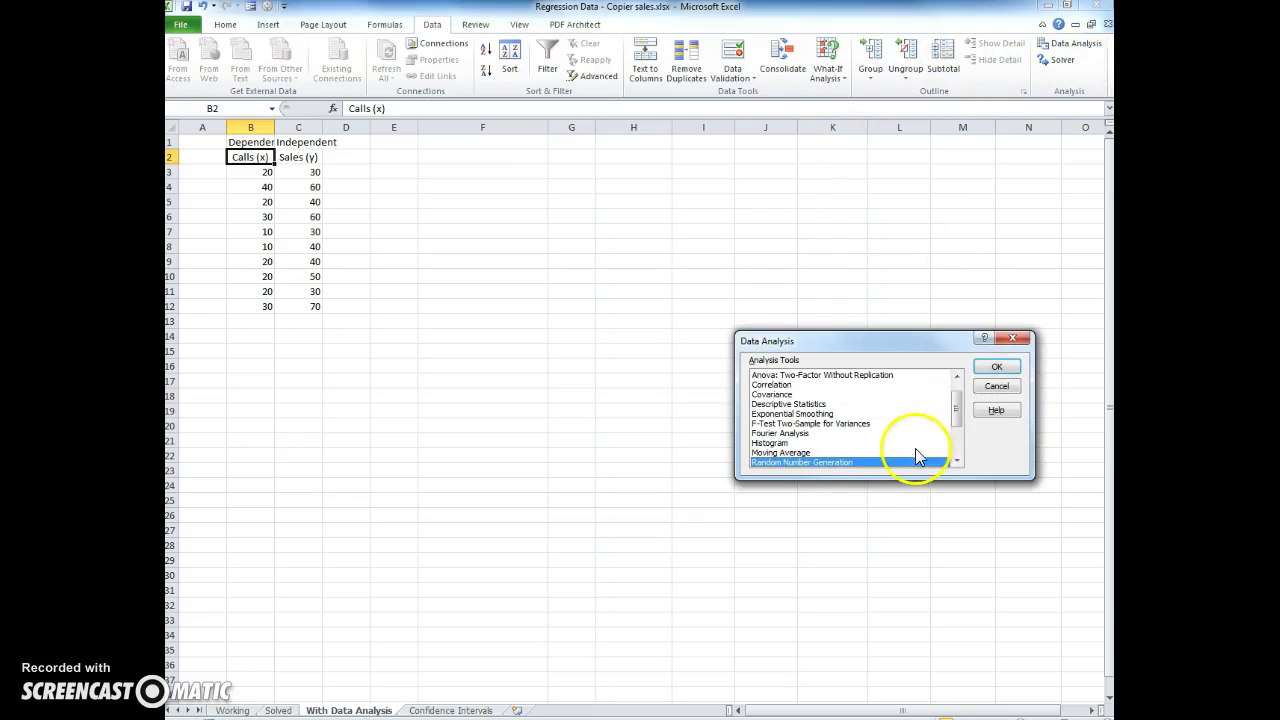
{"action": "left_click_drag", "start_coordinate": [955, 412], "coordinate": [957, 450]}
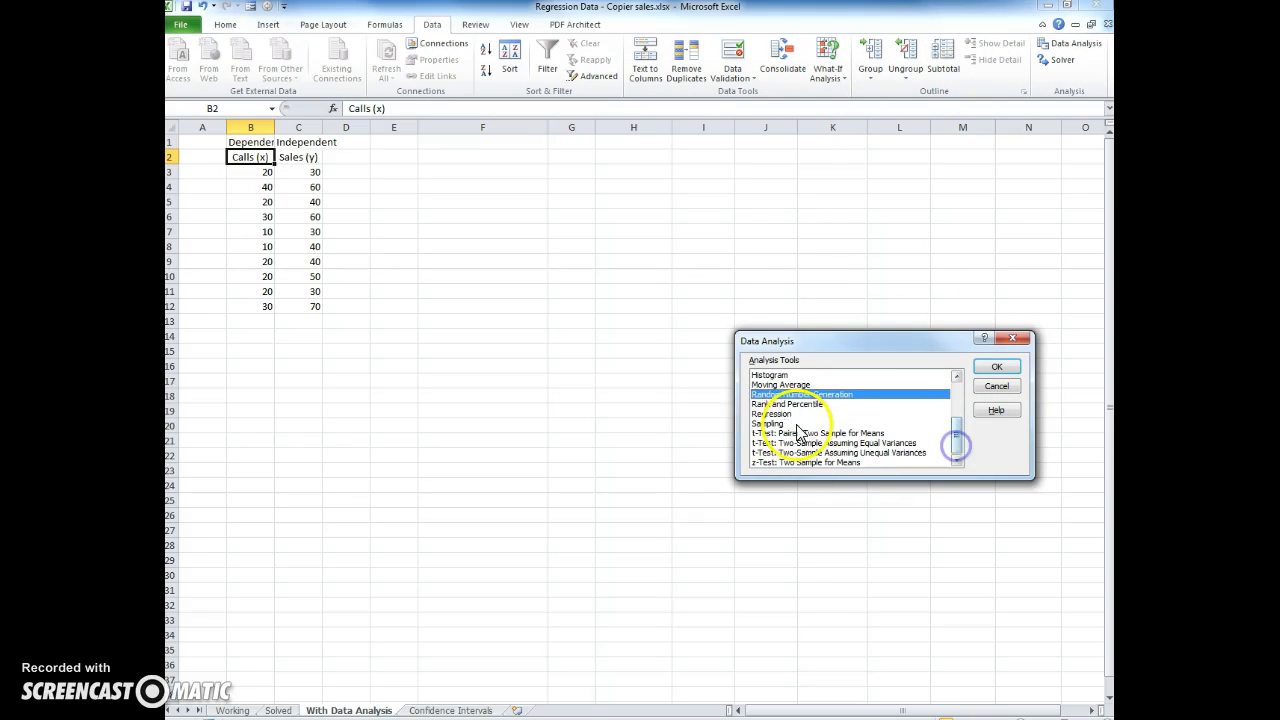
{"action": "left_click", "coordinate": [770, 414]}
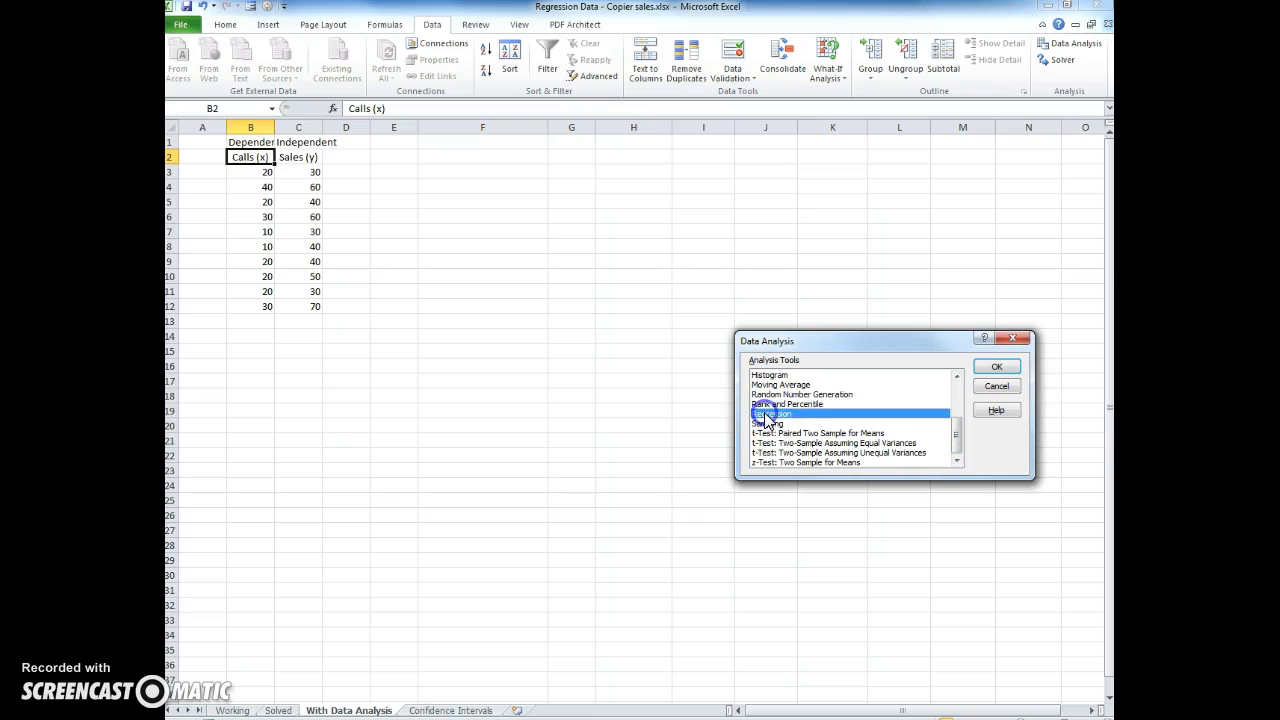
{"action": "left_click", "coordinate": [994, 368]}
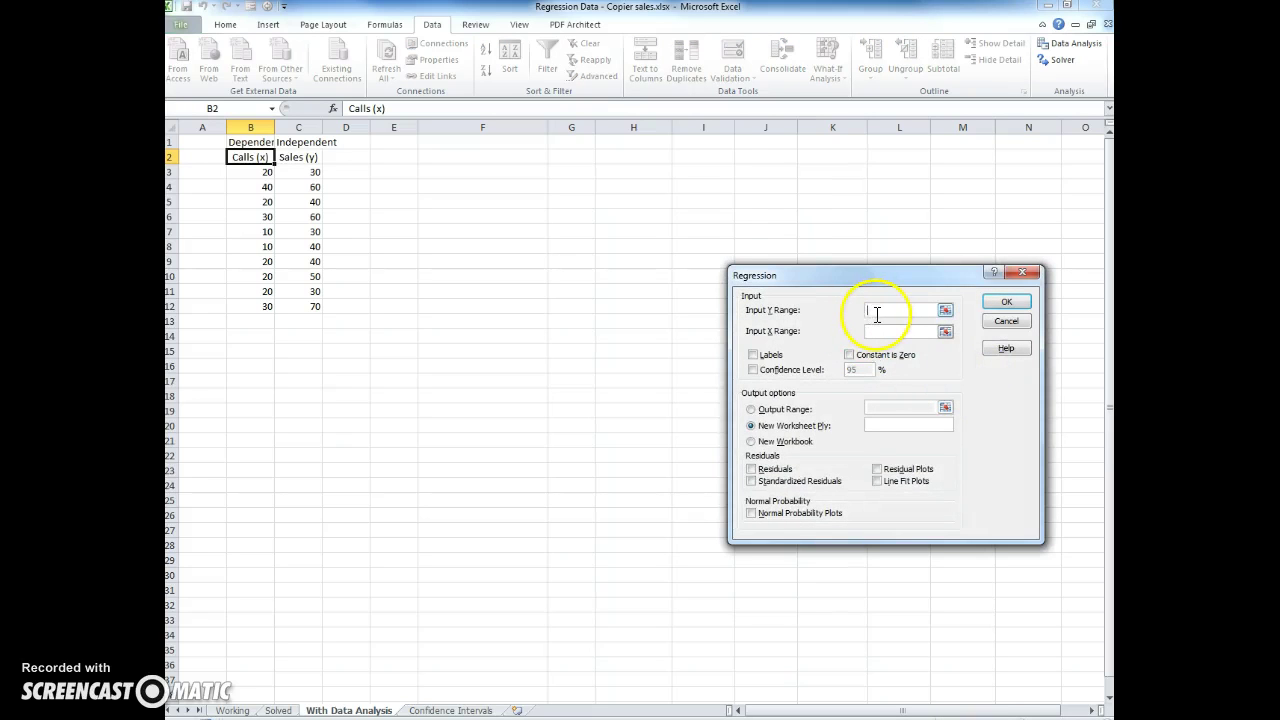
{"action": "left_click_drag", "start_coordinate": [309, 177], "coordinate": [306, 303]}
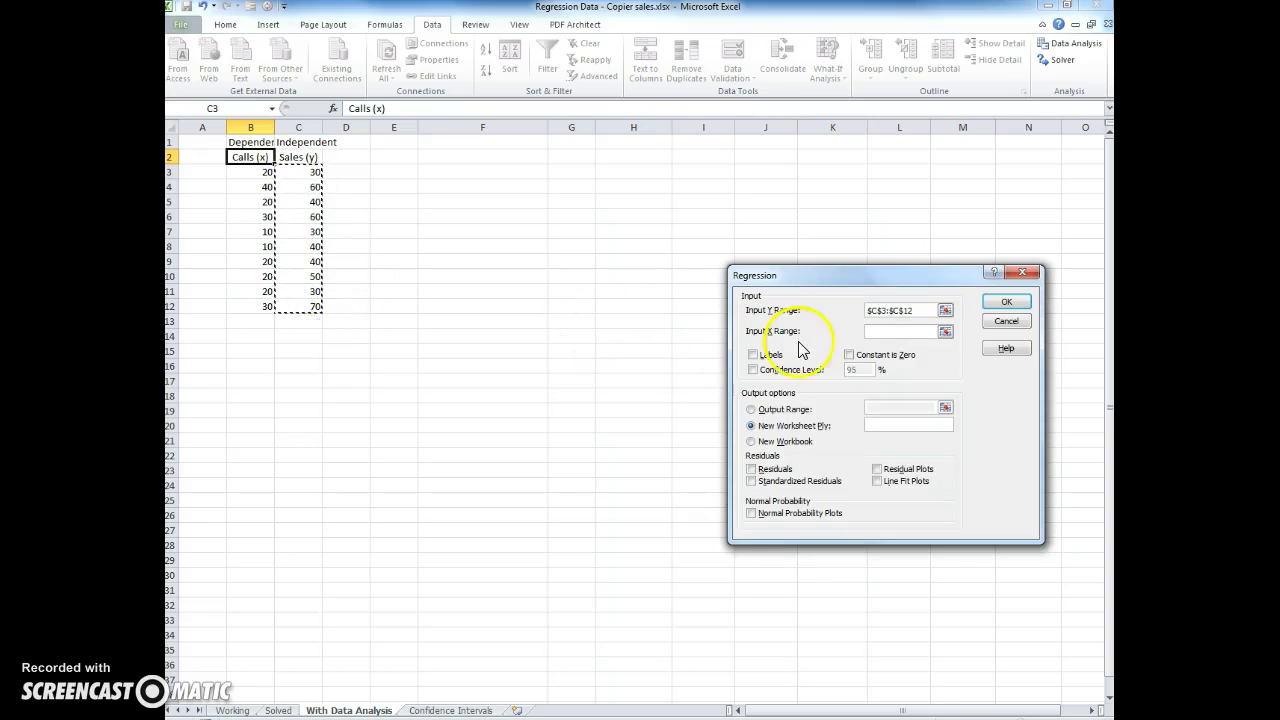
{"action": "left_click", "coordinate": [889, 333]}
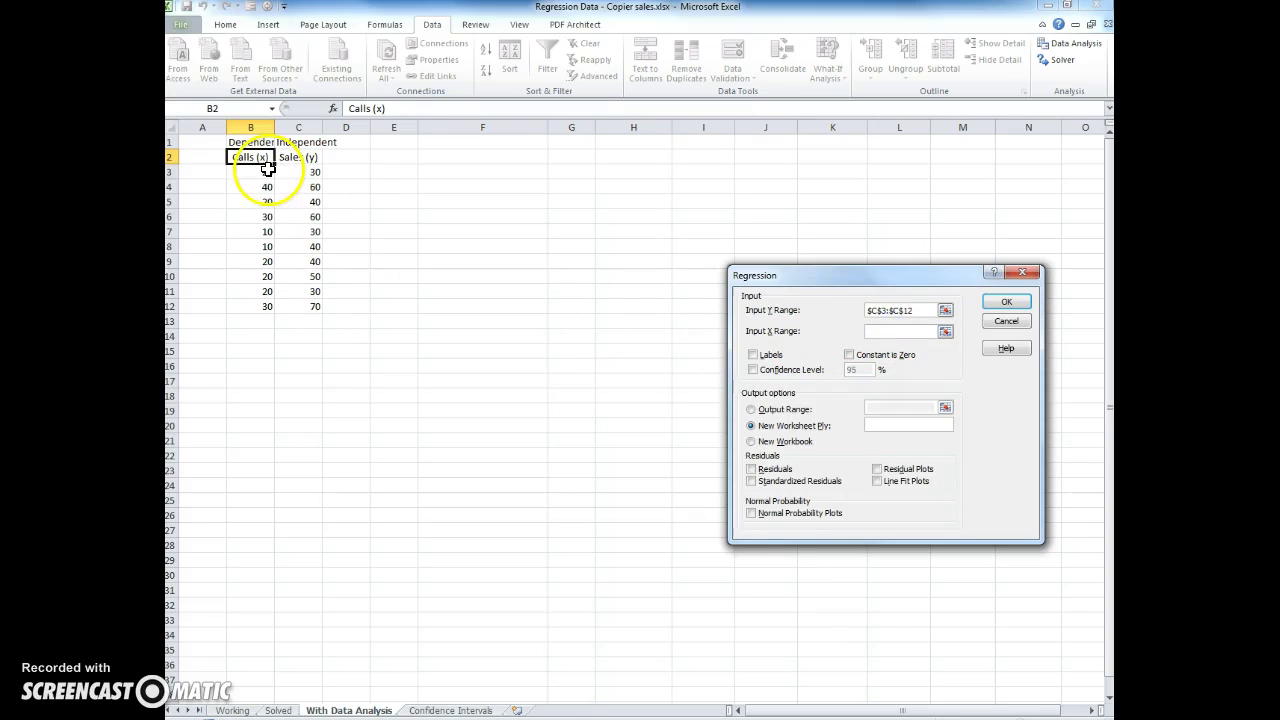
{"action": "left_click_drag", "start_coordinate": [250, 172], "coordinate": [243, 308]}
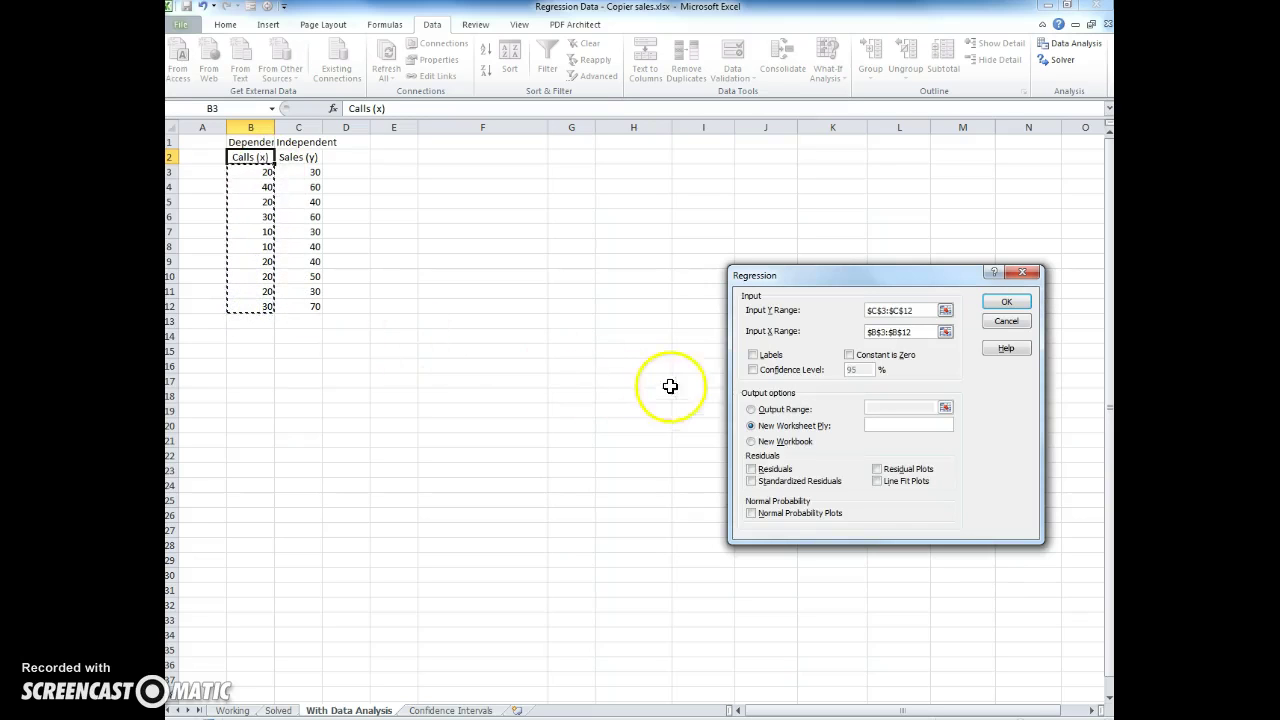
{"action": "left_click", "coordinate": [752, 410]}
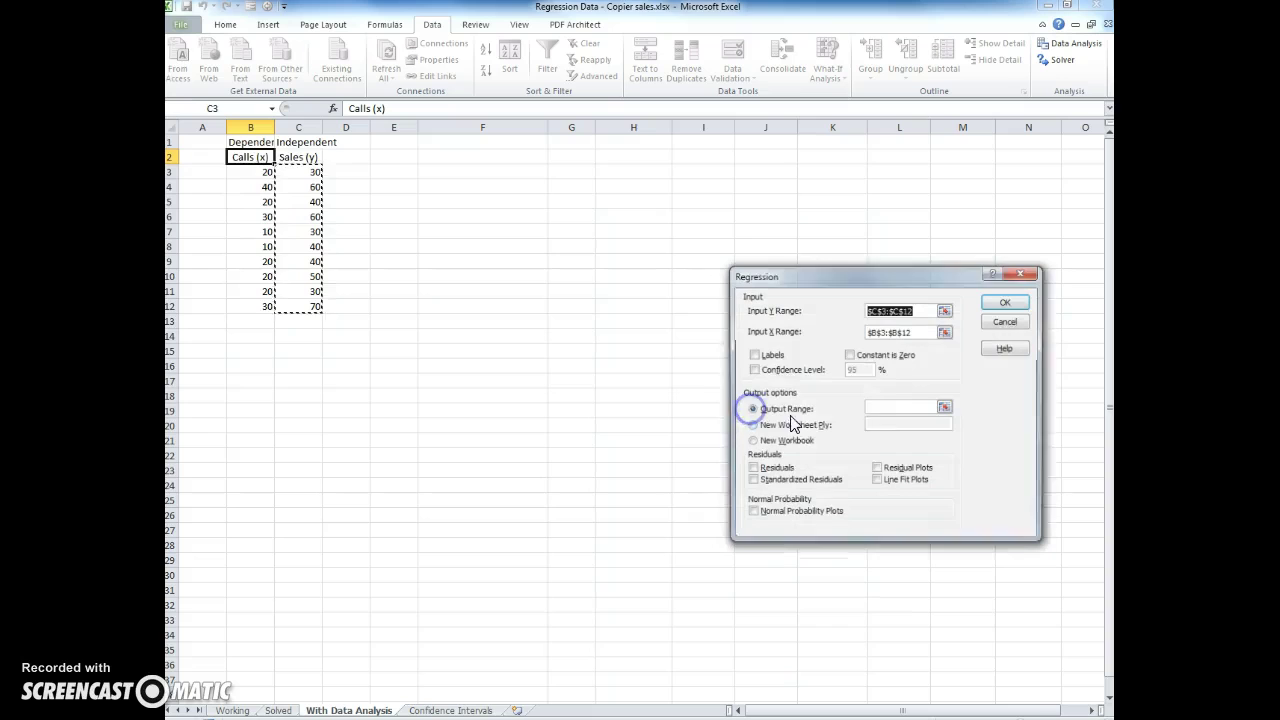
{"action": "left_click", "coordinate": [884, 408]}
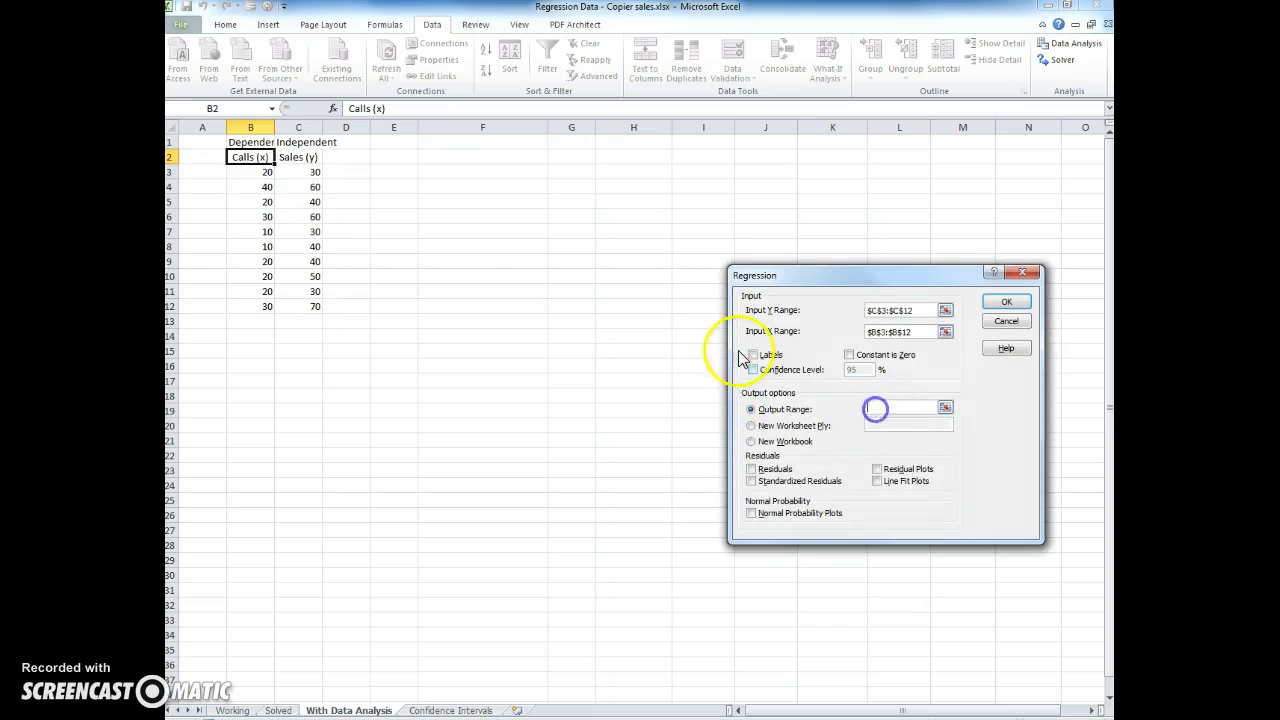
{"action": "left_click", "coordinate": [455, 172]}
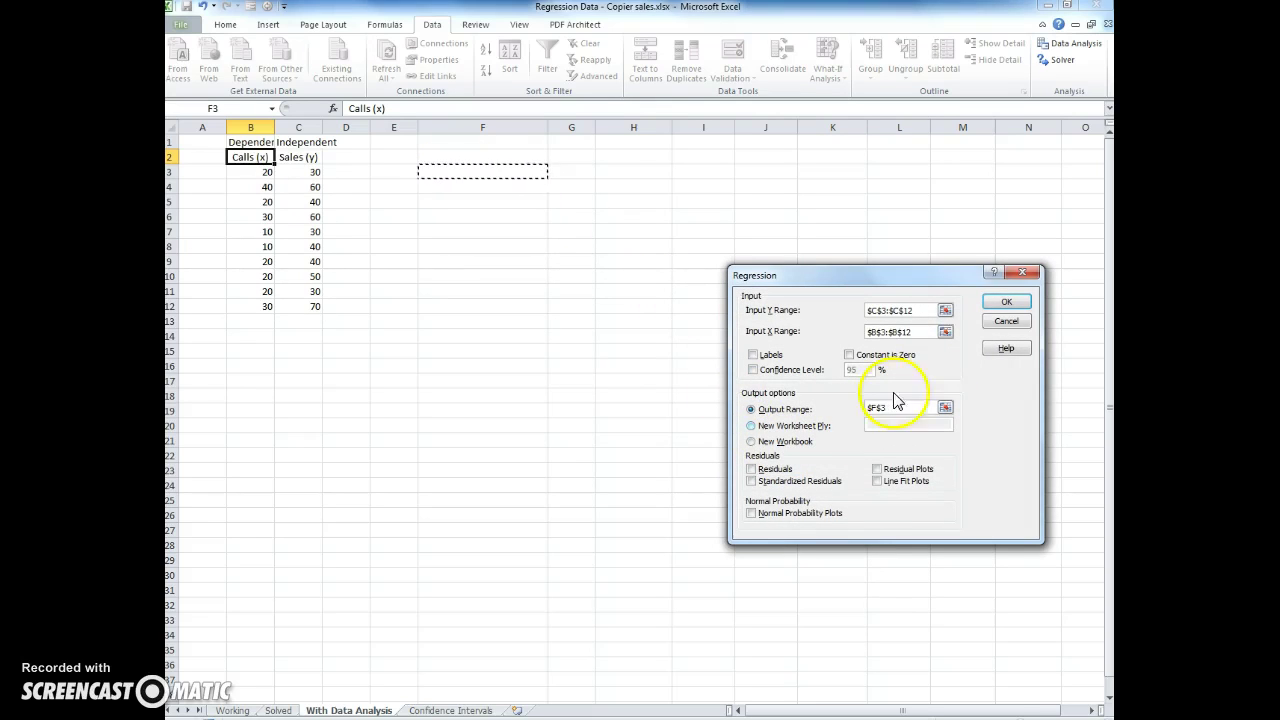
{"action": "left_click", "coordinate": [1001, 302]}
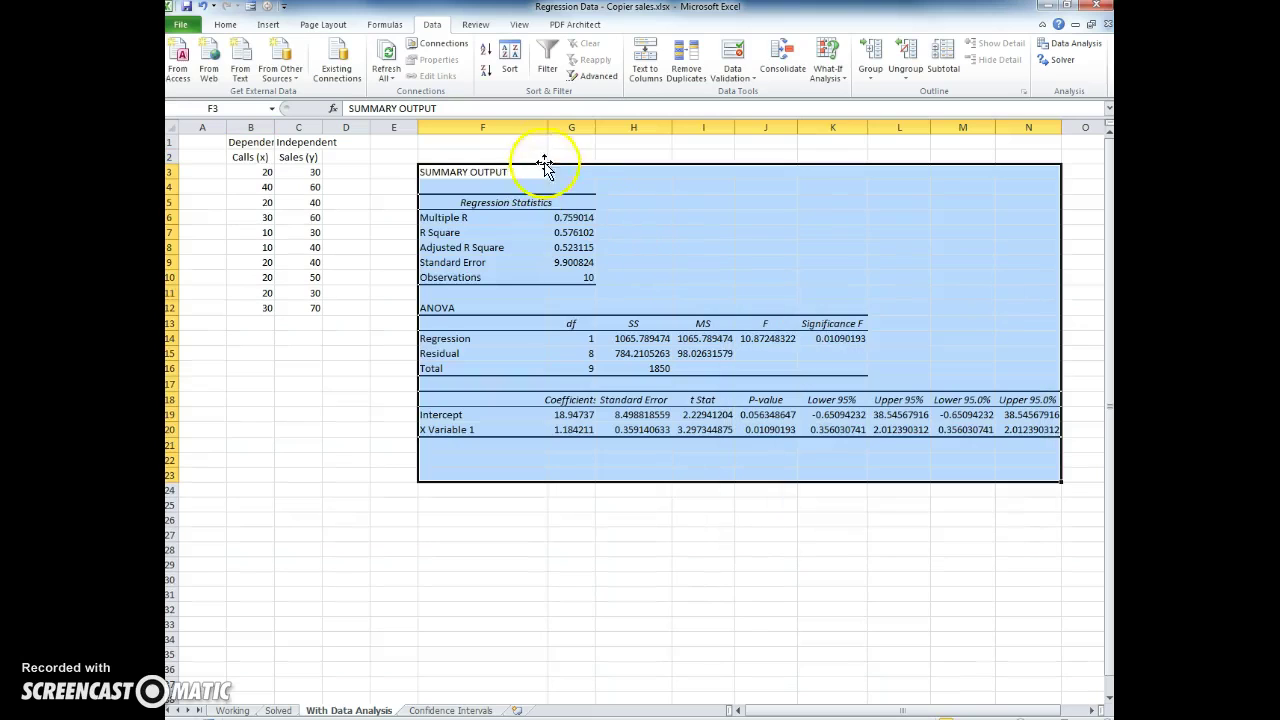
Autofit column F and check Multiple R 0.759014 against the Working sheet's r in B15
{"action": "double_click", "coordinate": [545, 127]}
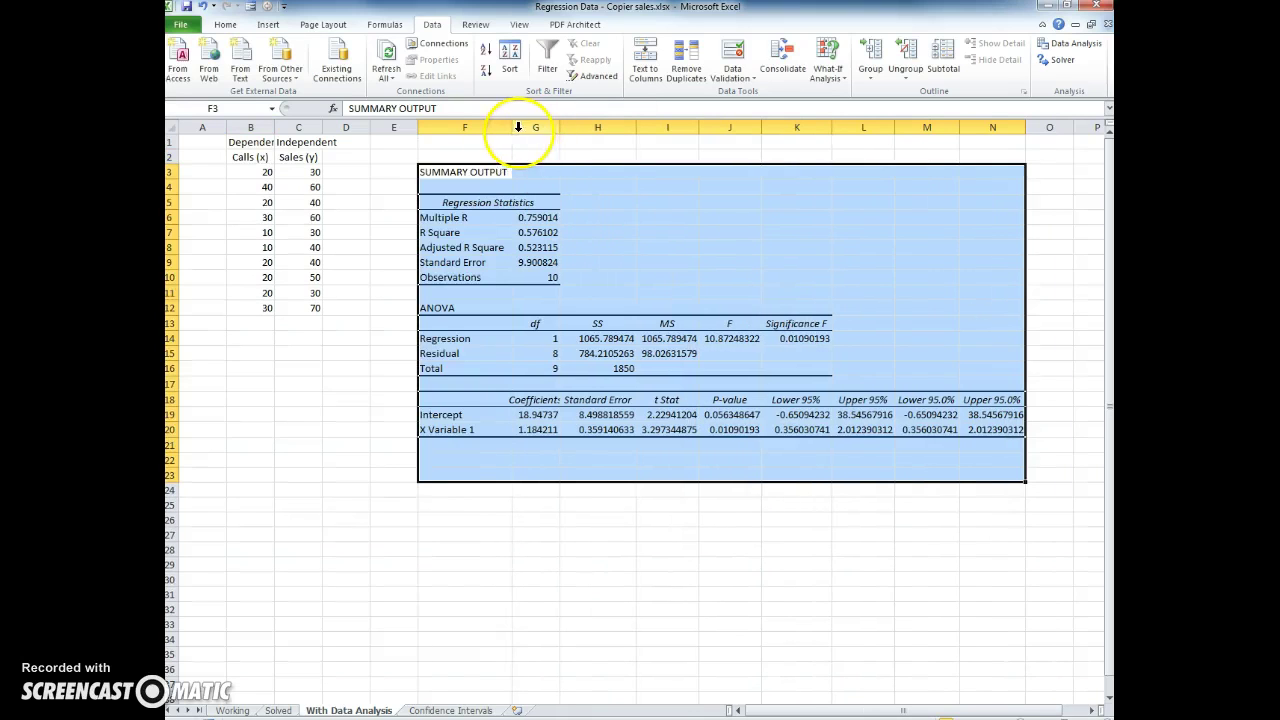
{"action": "left_click_drag", "start_coordinate": [513, 127], "coordinate": [512, 127]}
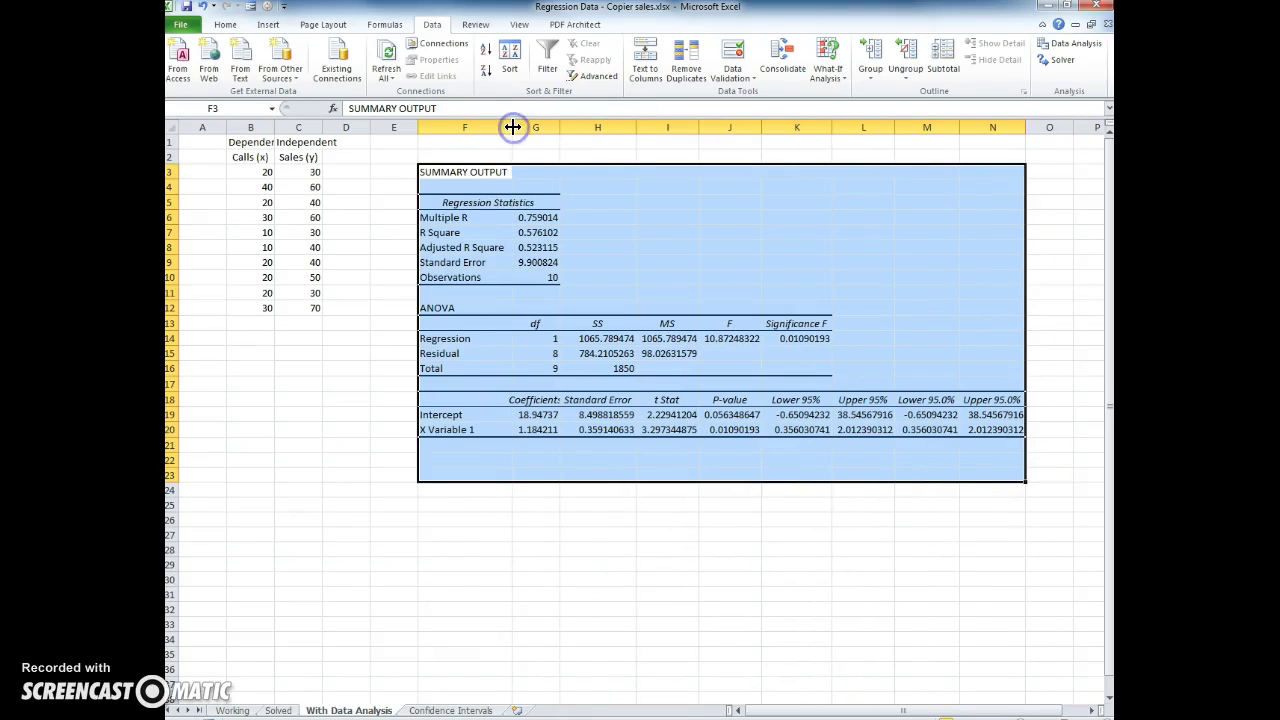
{"action": "left_click", "coordinate": [549, 219]}
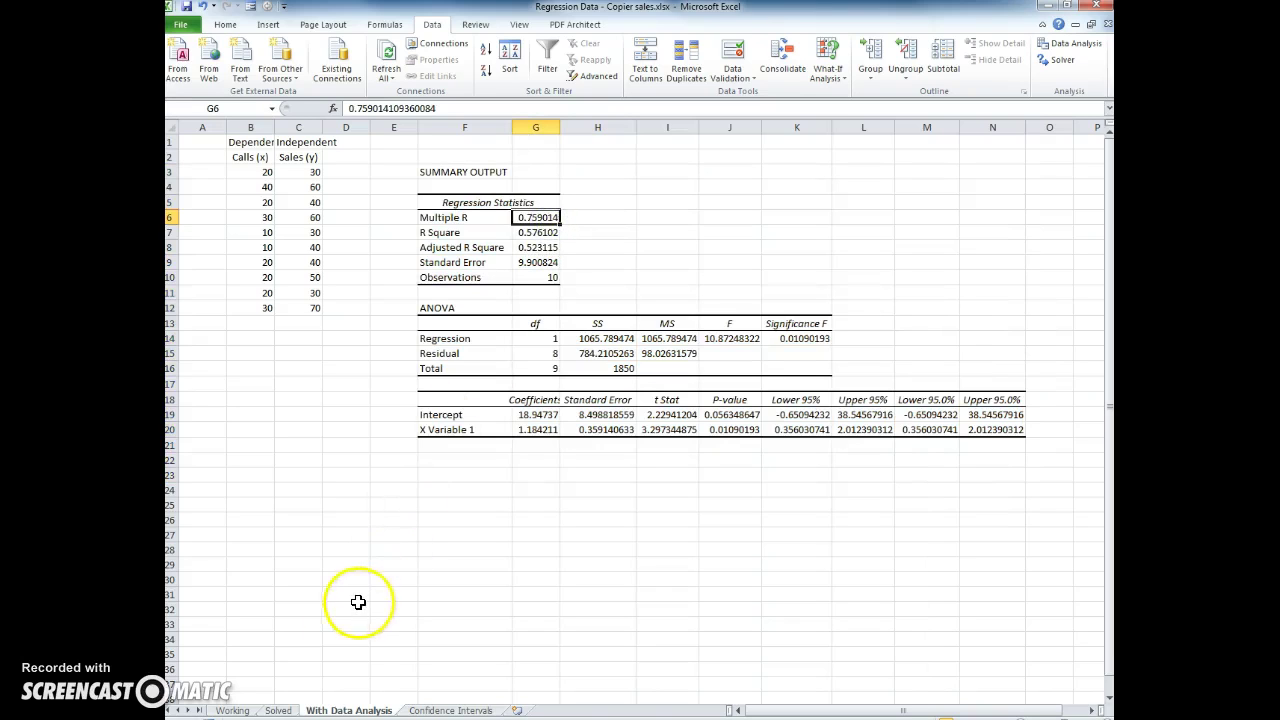
{"action": "left_click", "coordinate": [232, 710]}
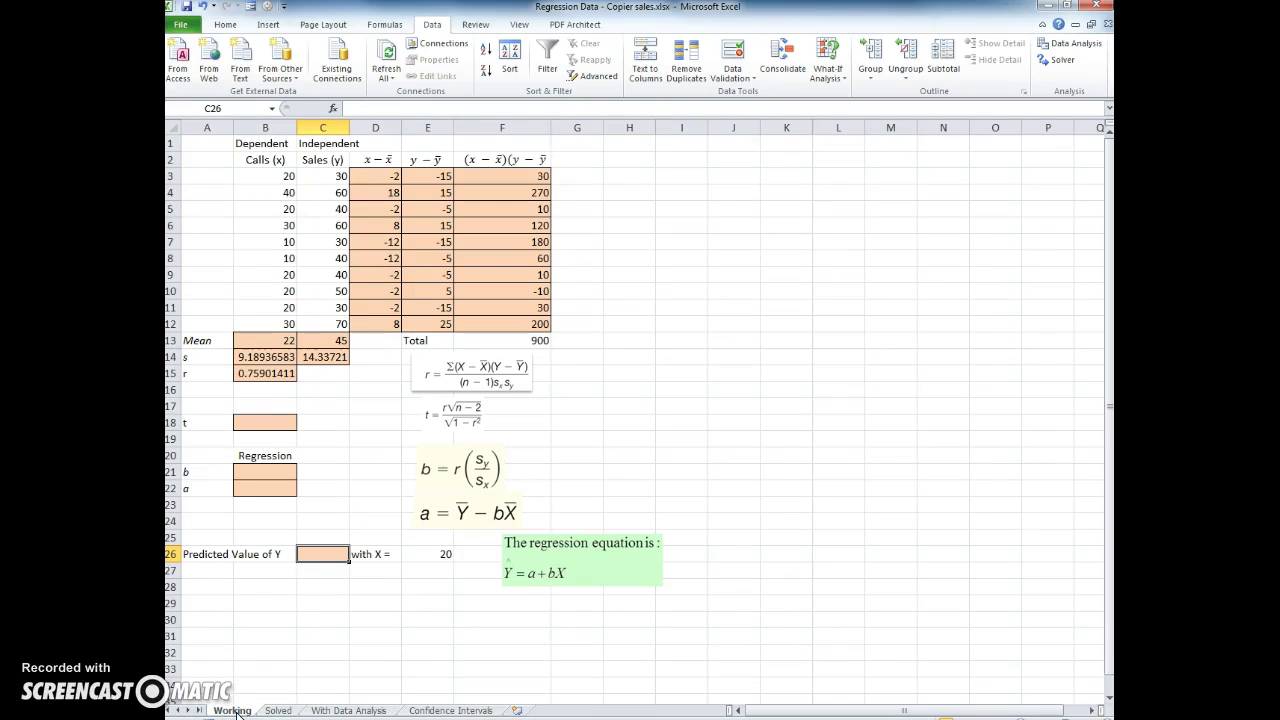
{"action": "left_click", "coordinate": [256, 372]}
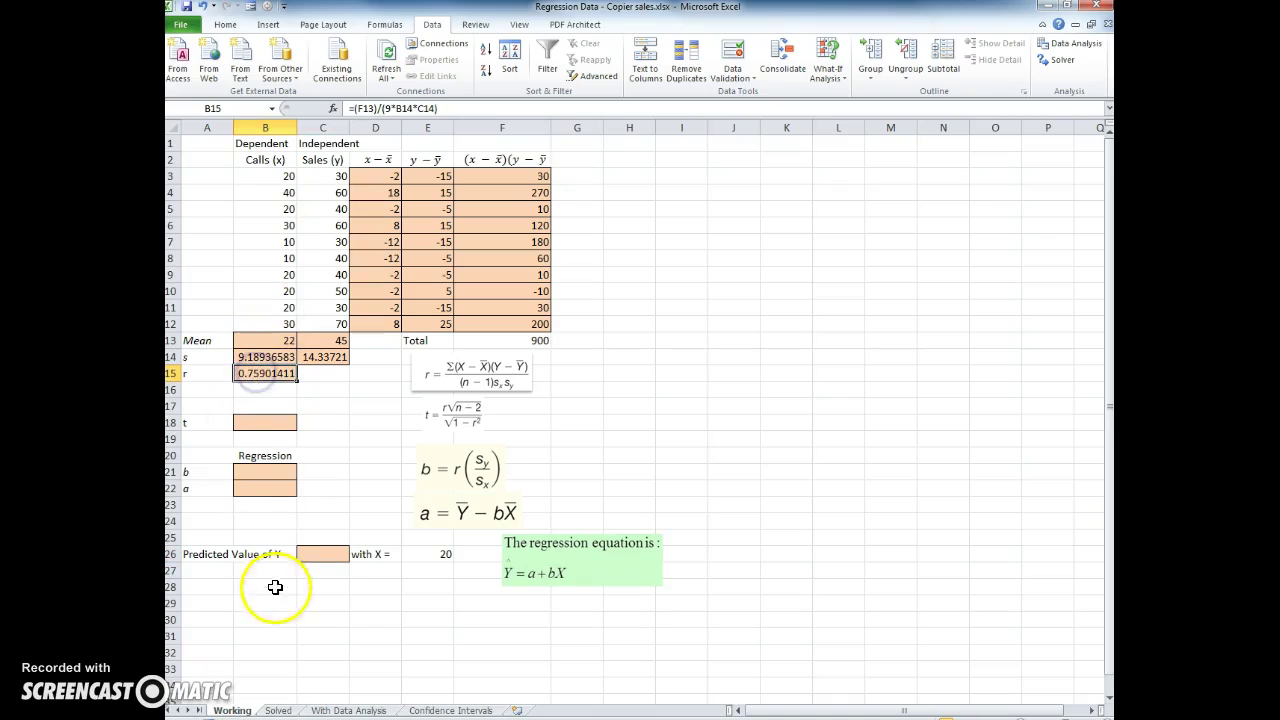
{"action": "left_click", "coordinate": [333, 710]}
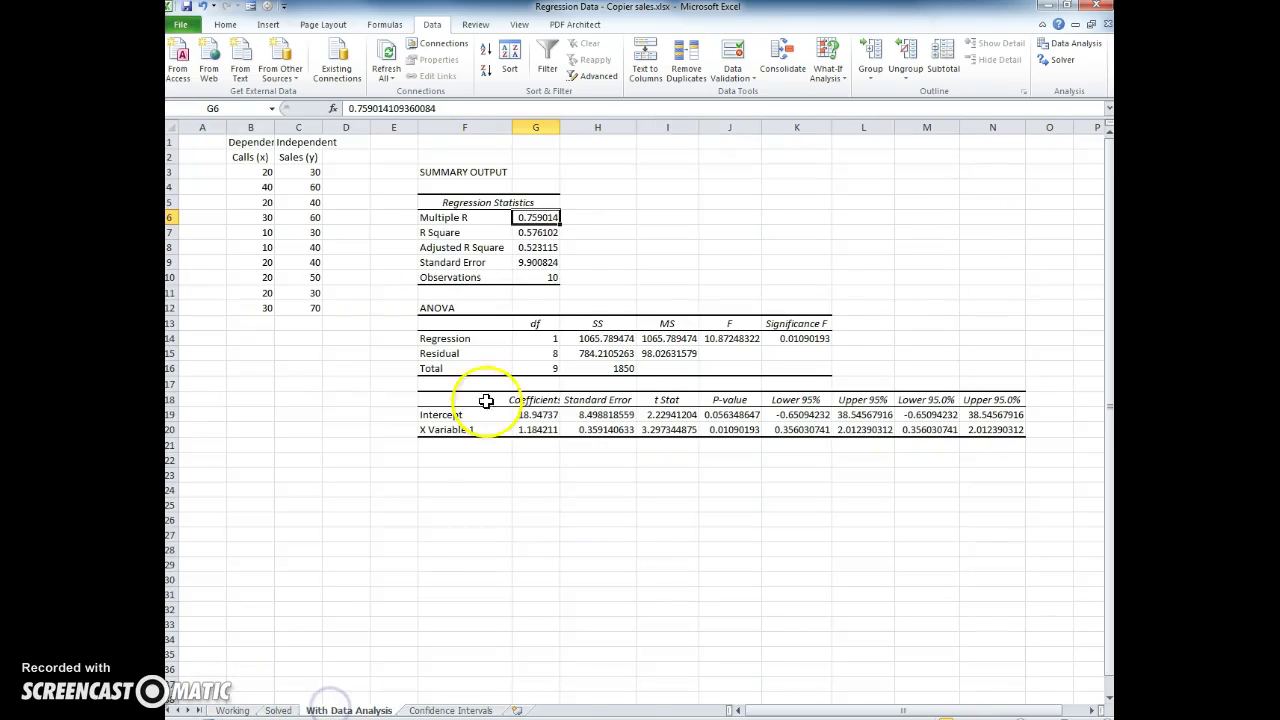
{"action": "left_click", "coordinate": [536, 413]}
{"action": "left_click", "coordinate": [534, 413]}
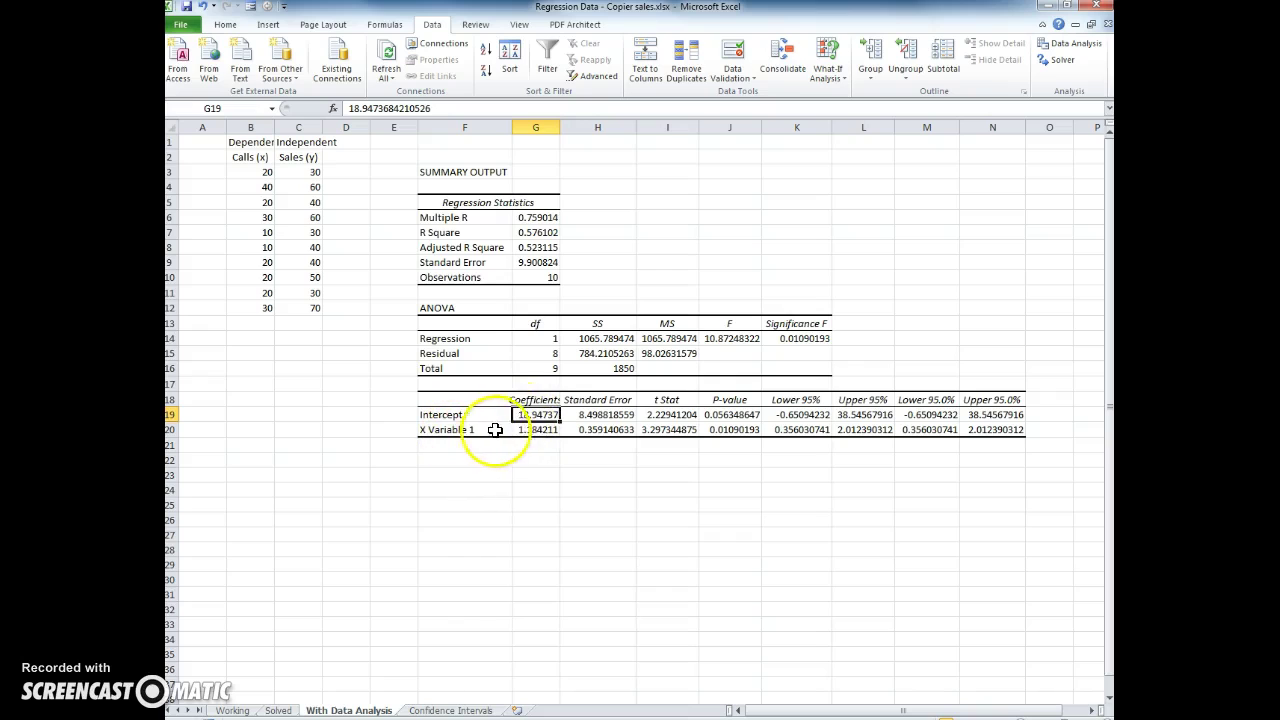
{"action": "left_click", "coordinate": [528, 429]}
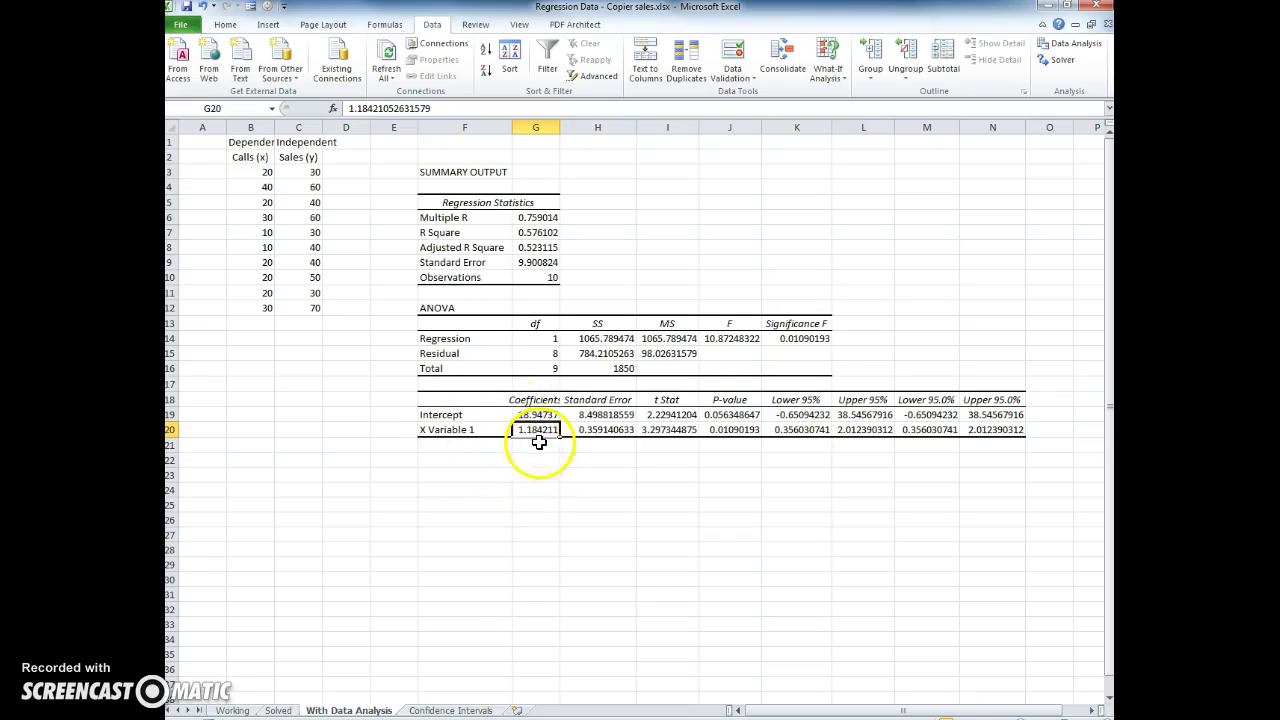